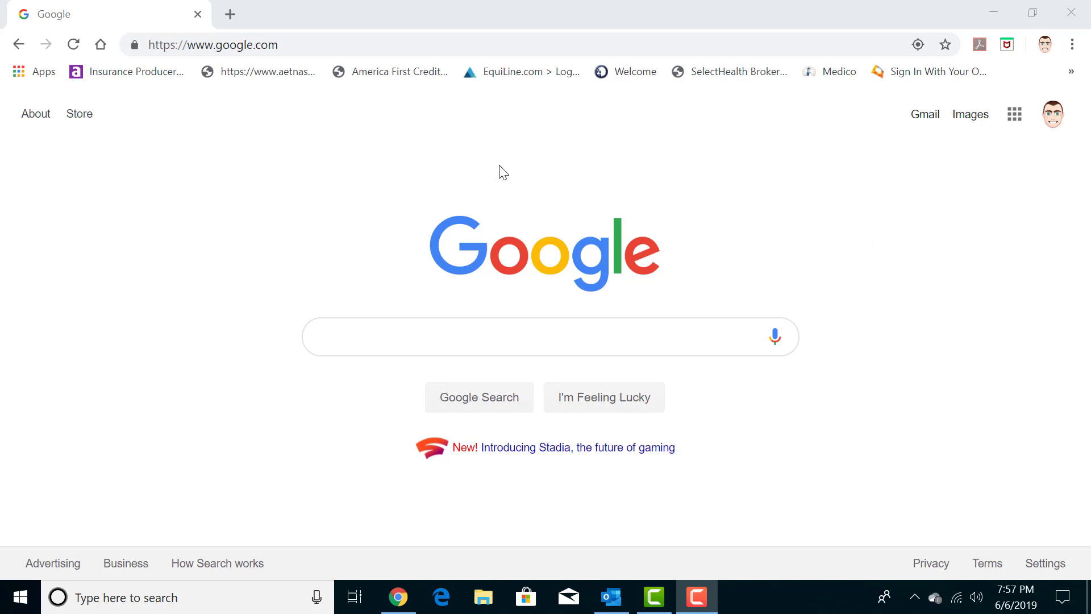
left_click(312, 52)
type("www.")
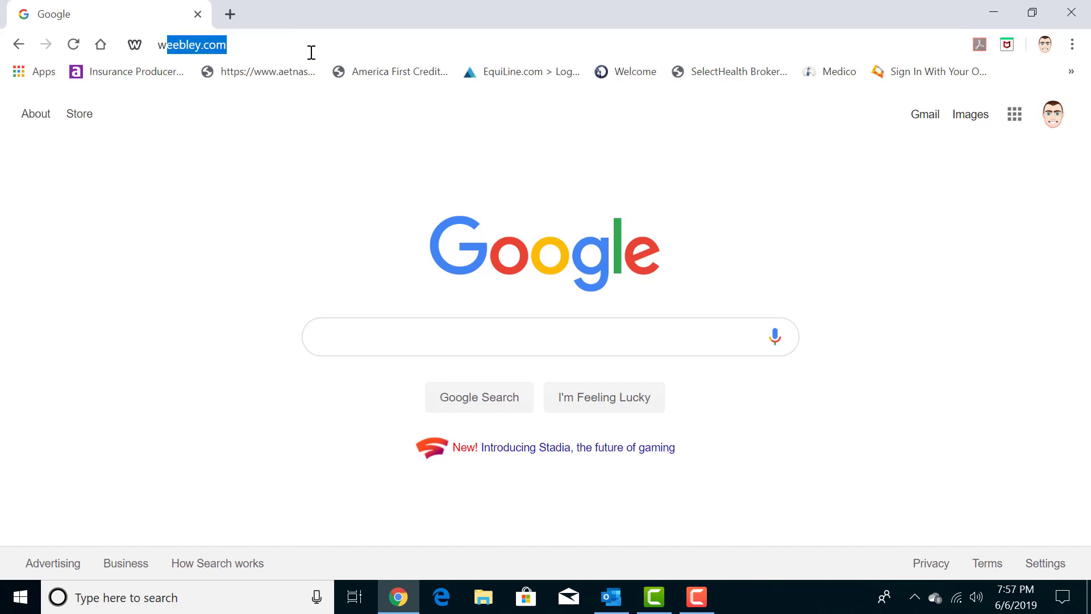
type("medicare.gov")
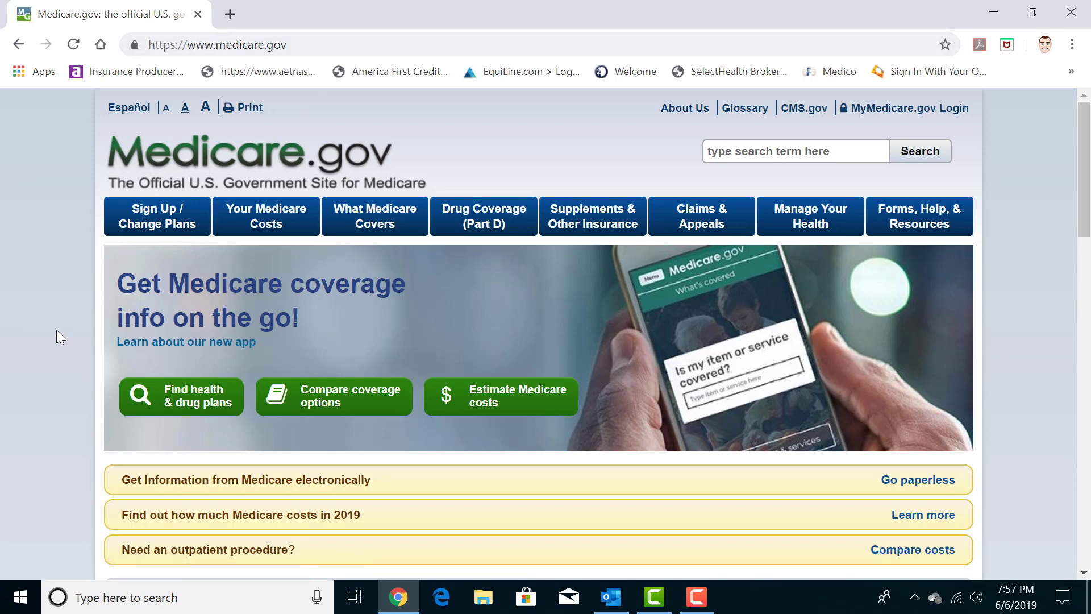
left_click(158, 403)
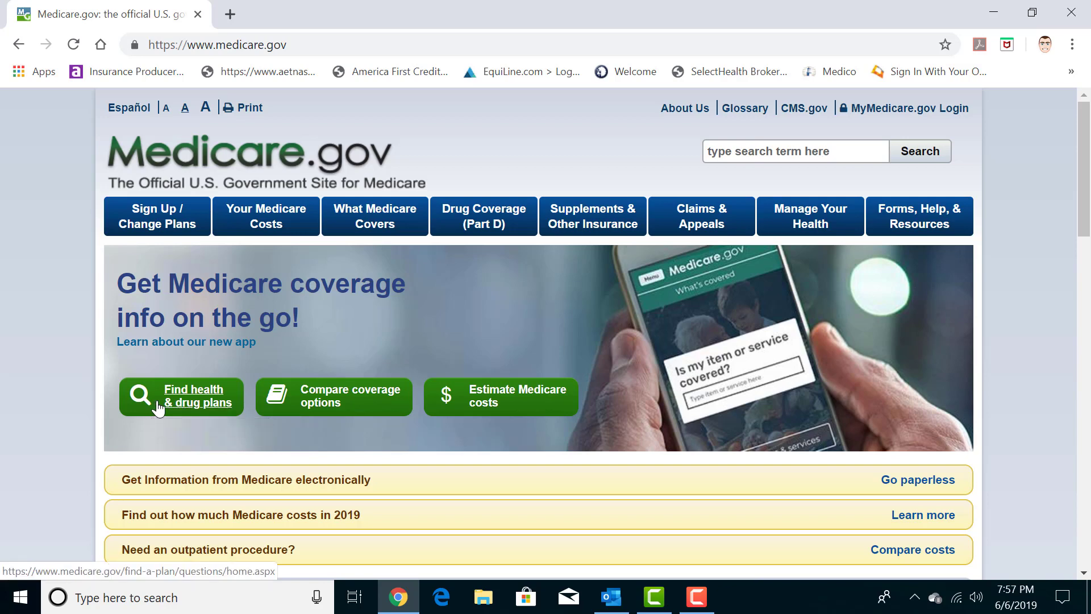
scroll(472, 421, "down", 3)
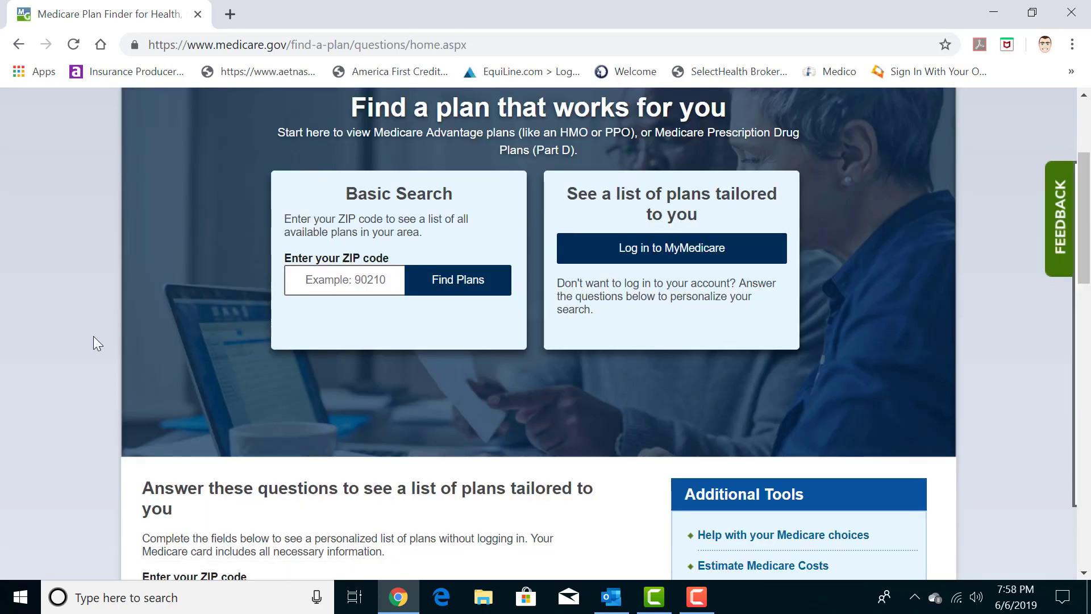
Run a Basic Search for plans in ZIP code 84070.
left_click(343, 280)
type("84070")
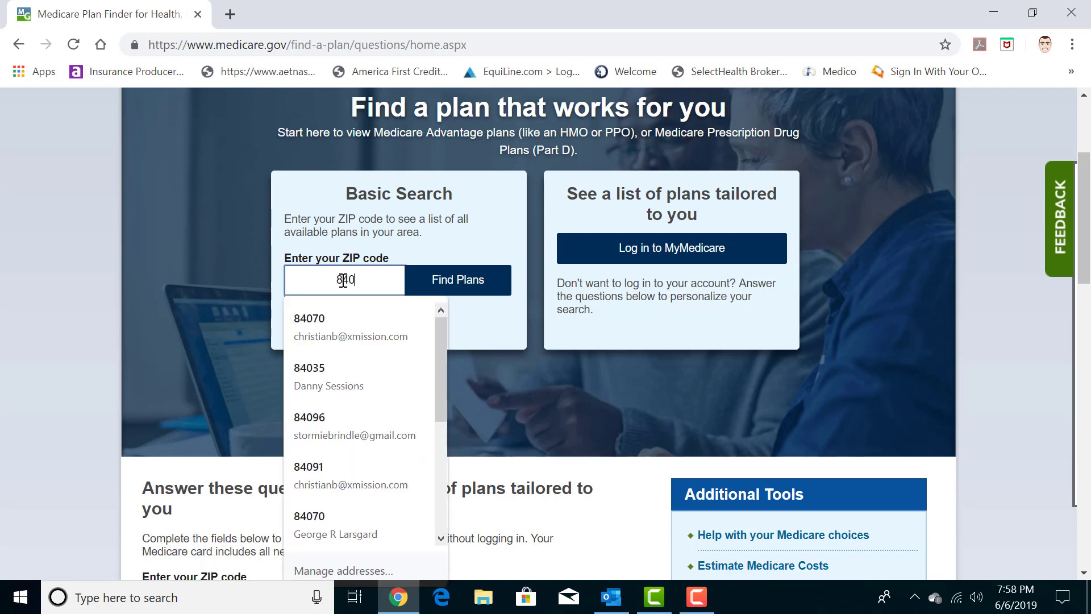
left_click(469, 281)
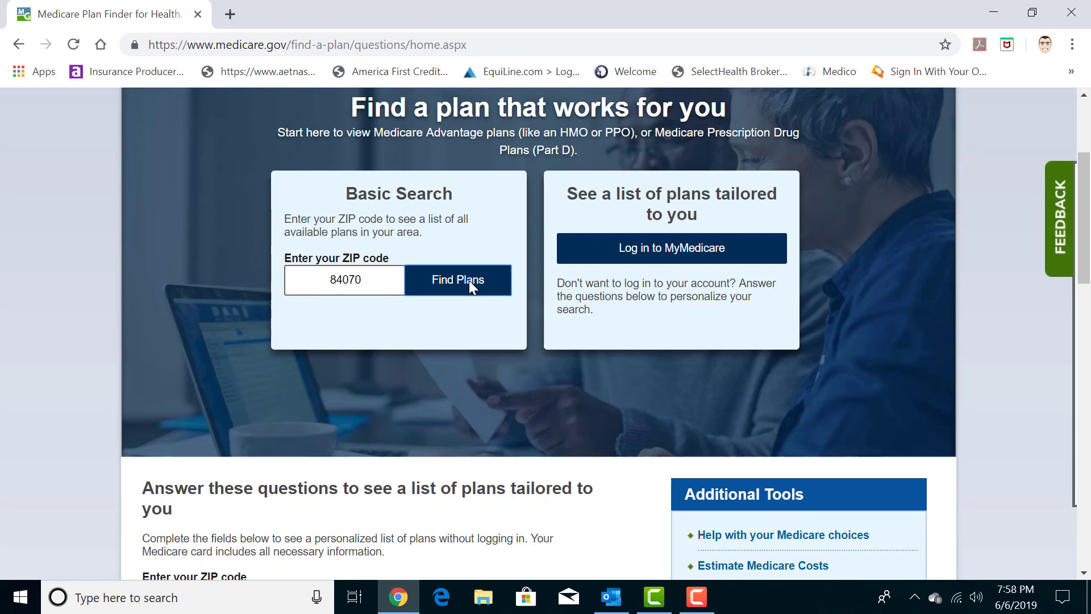
scroll(596, 313, "down", 3)
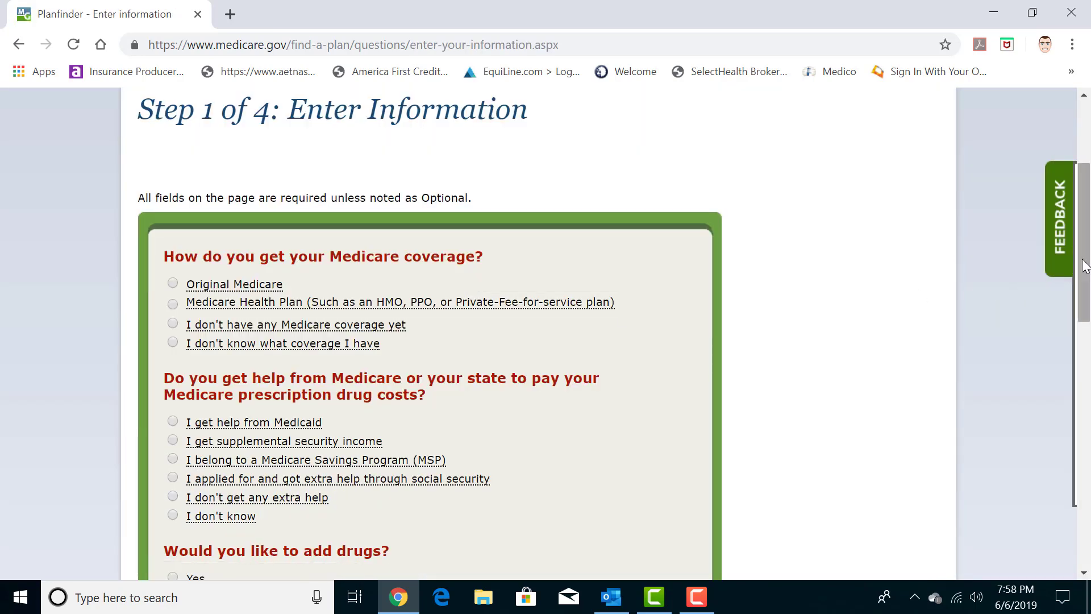
Answer 'I don't know' for coverage and extra help, and 'Yes' to adding drugs.
scroll(1085, 265, "down", 2)
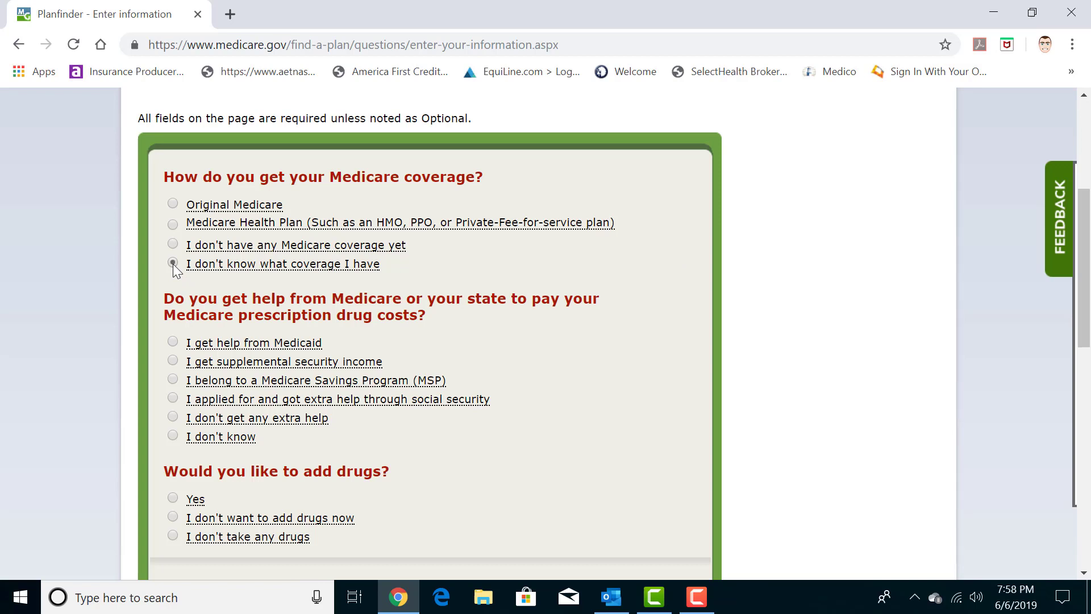
left_click(172, 436)
left_click(173, 498)
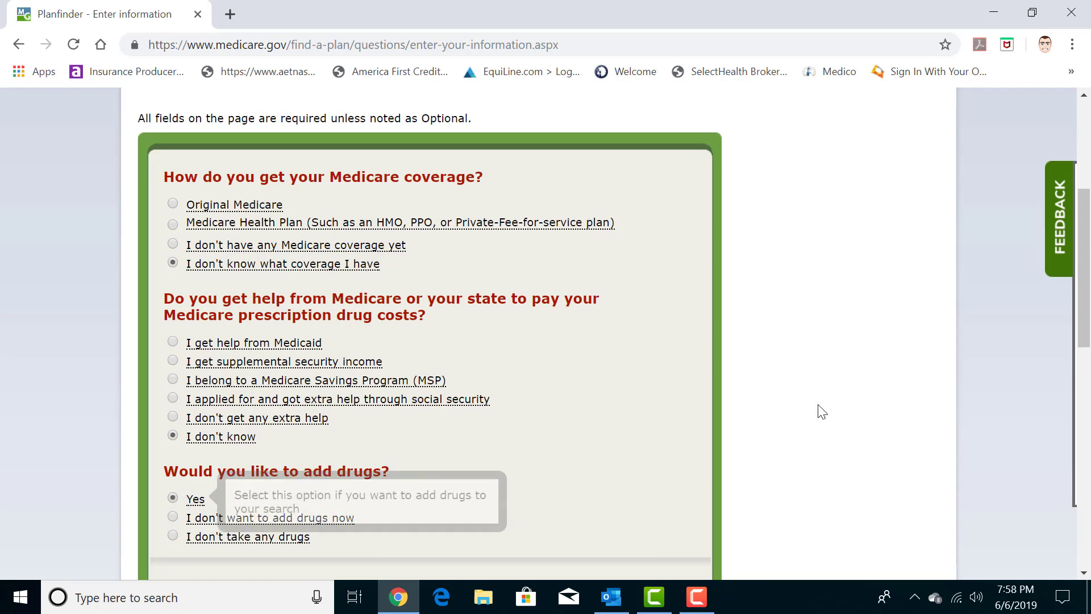
scroll(1085, 345, "down", 3)
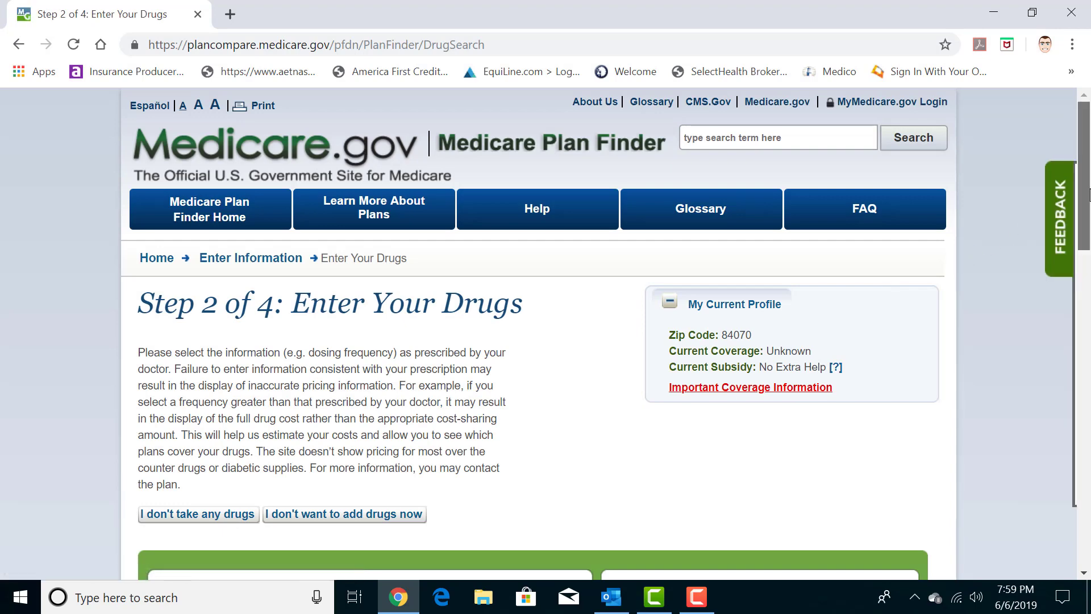
Add Metformin Hcl TAB 500MG, quantity 60 every 1 month at a retail pharmacy.
scroll(1047, 206, "down", 6)
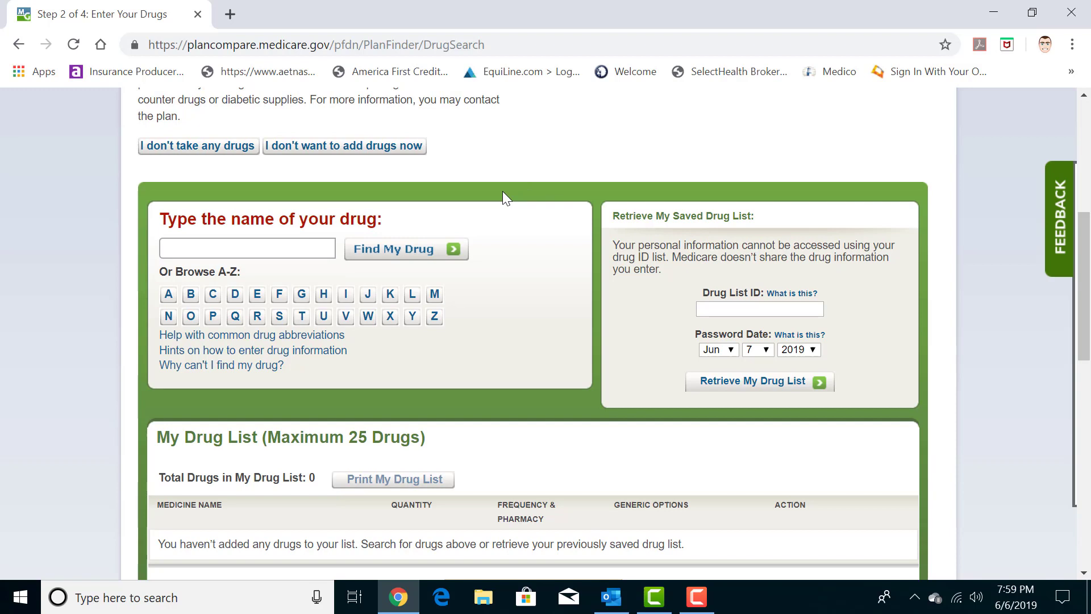
left_click(228, 246)
type("metfo")
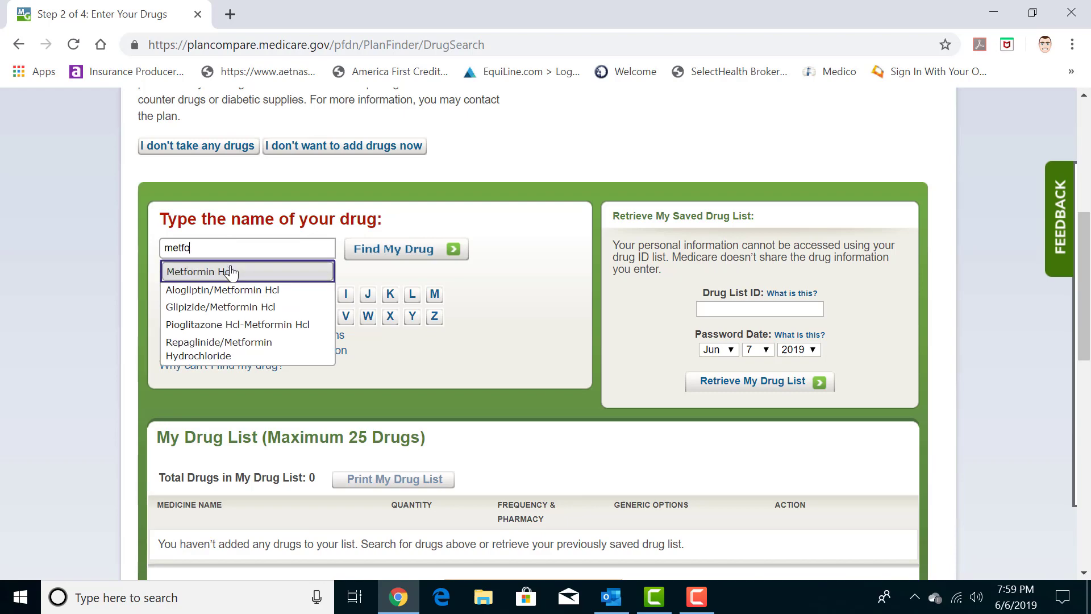
left_click(230, 271)
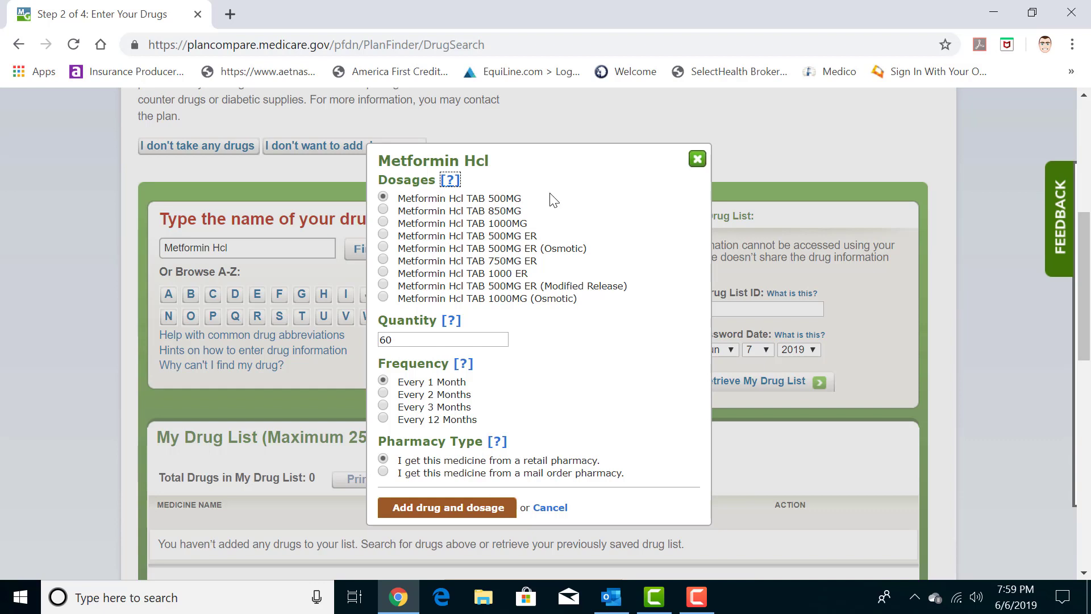
left_click(465, 339)
left_click(578, 343)
left_click(458, 508)
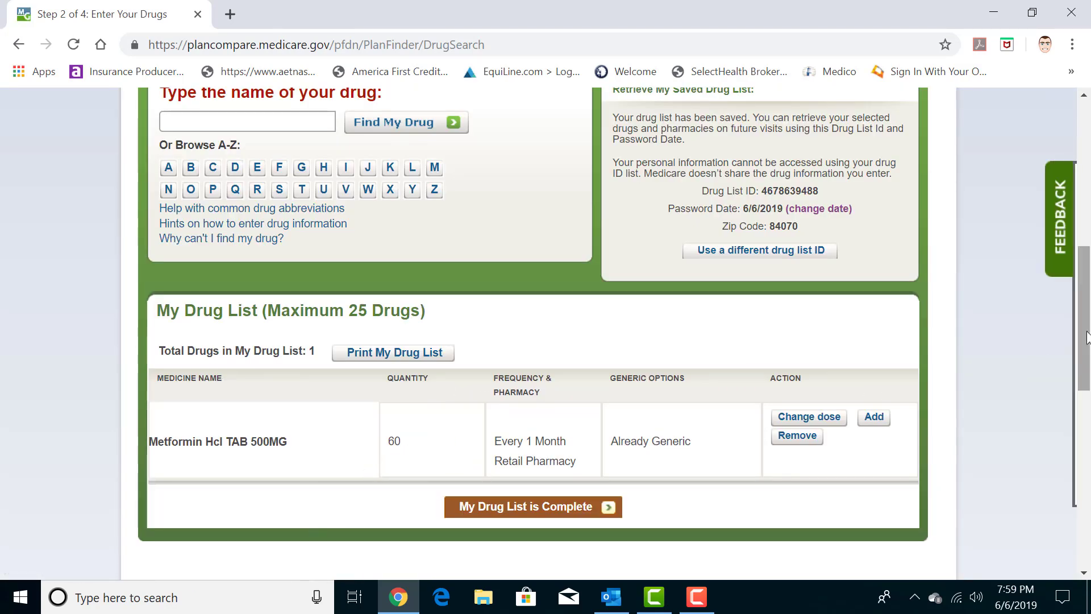
left_click_drag(1085, 336, 1085, 309)
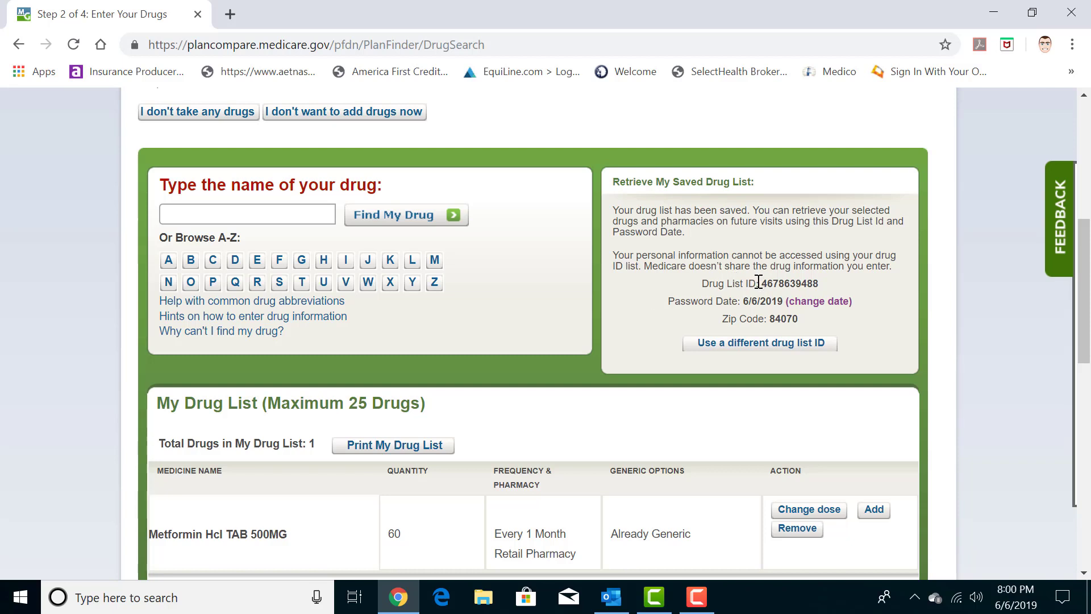
left_click_drag(756, 283, 703, 282)
left_click(652, 281)
left_click_drag(783, 284, 688, 287)
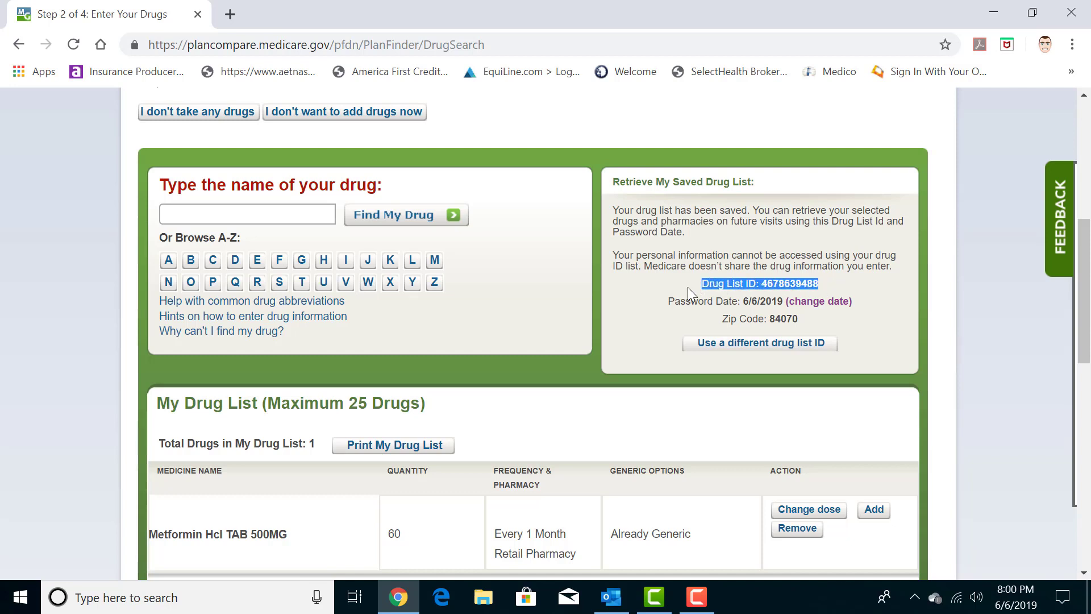
left_click(676, 291)
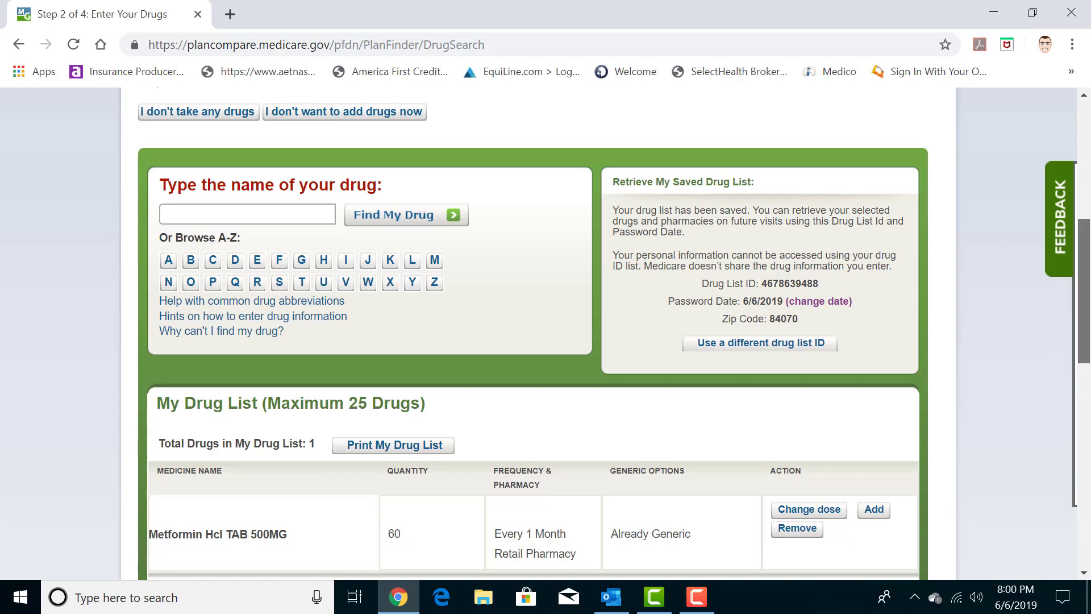
left_click_drag(1084, 289, 1084, 337)
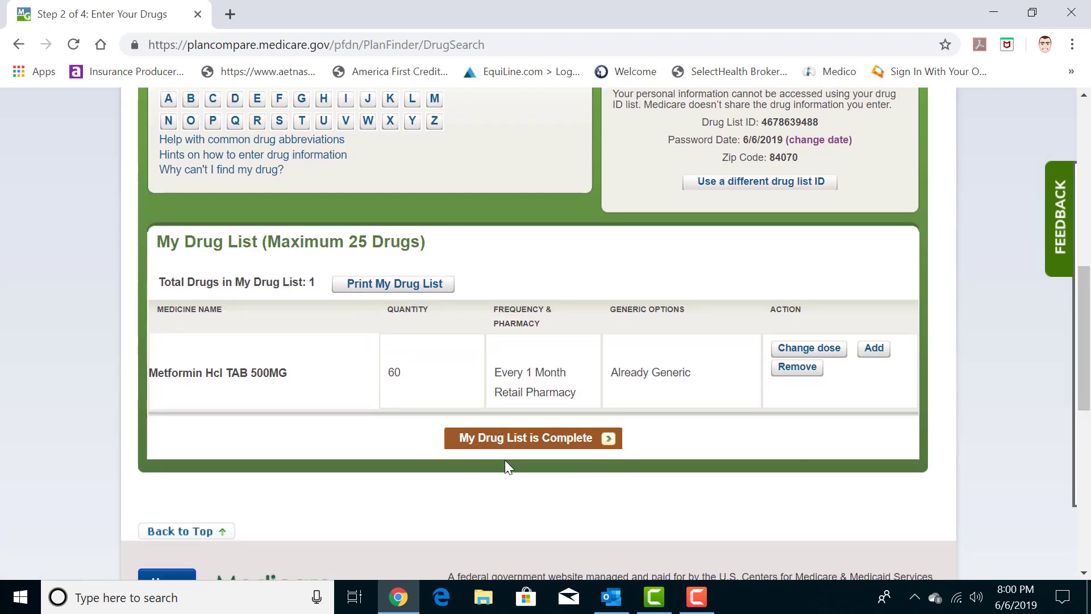
Finish the drug list and add CVS Pharmacy #10556 within 0.5 miles as a selected pharmacy.
left_click(507, 442)
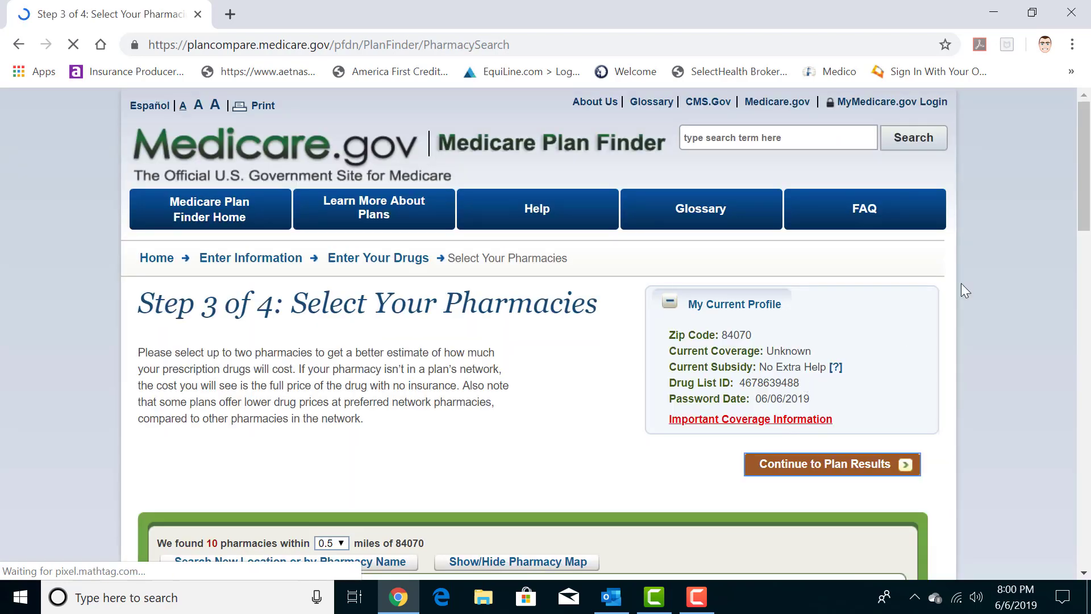
left_click_drag(1084, 174, 1088, 281)
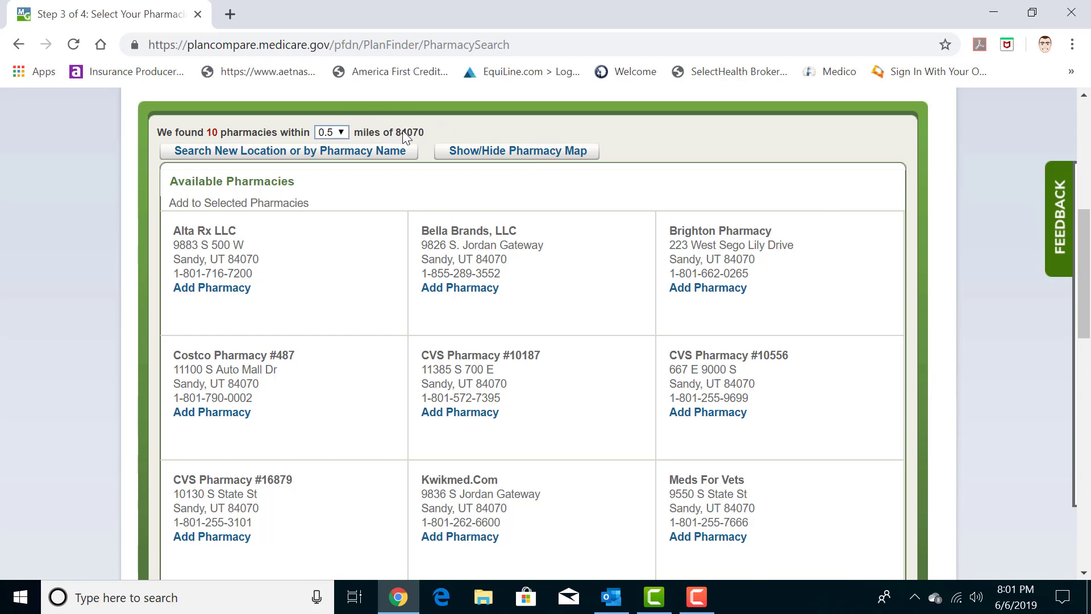
left_click(340, 136)
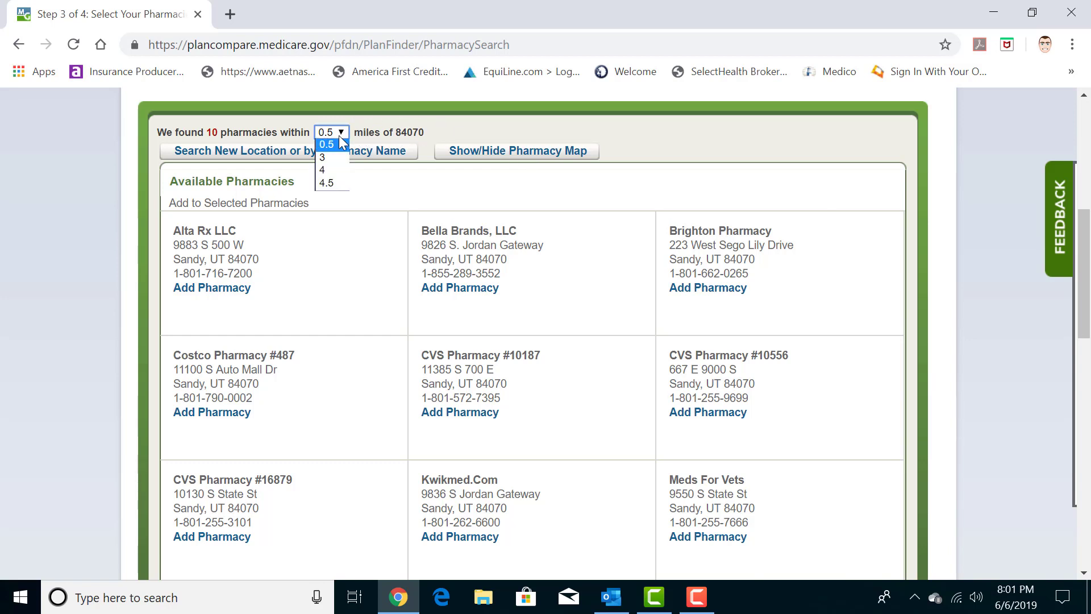
left_click(338, 135)
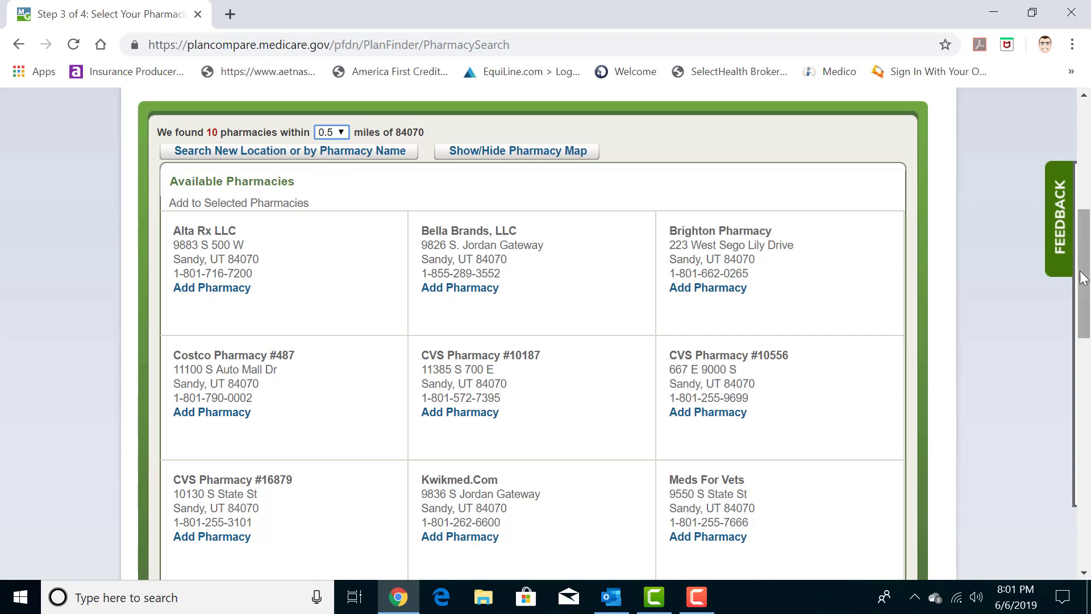
left_click_drag(1083, 278, 1082, 308)
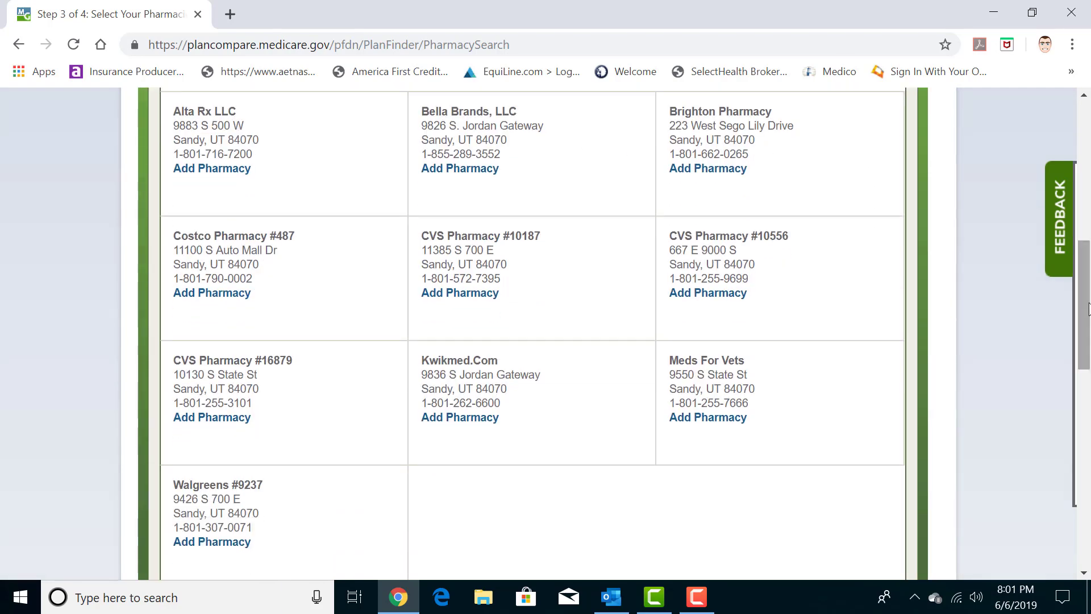
left_click(734, 293)
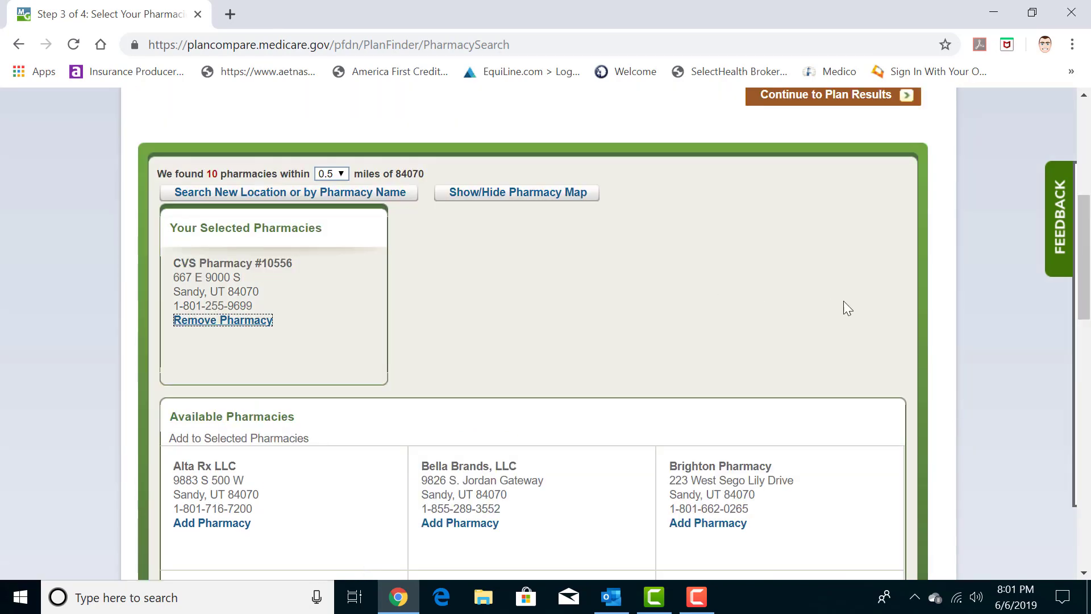
Add and then remove Walgreens #9237, keeping only CVS, and continue to plan results.
left_click_drag(1082, 284, 1089, 384)
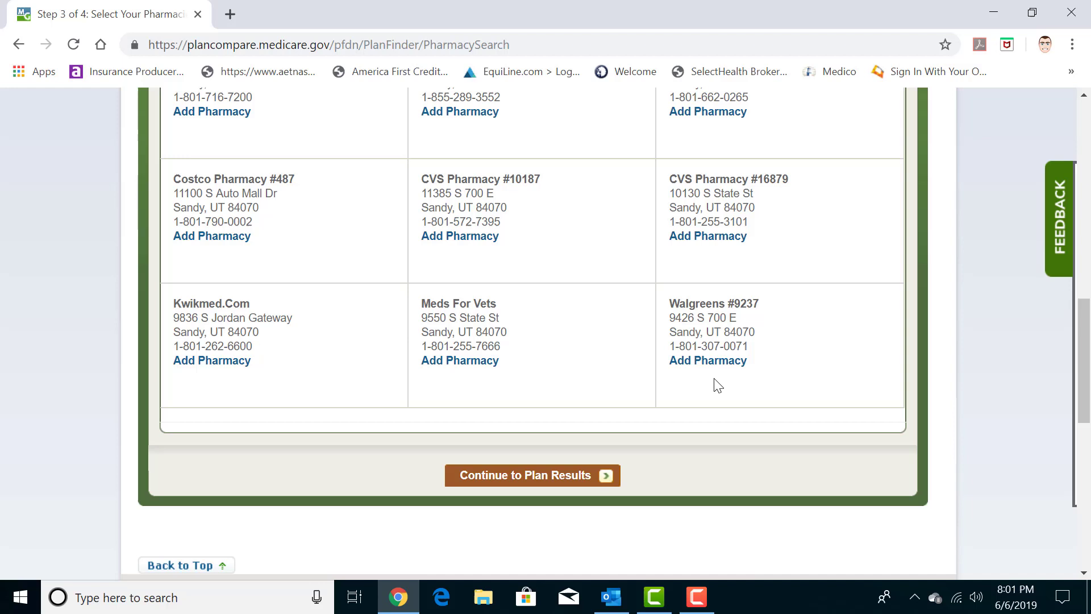
left_click(709, 362)
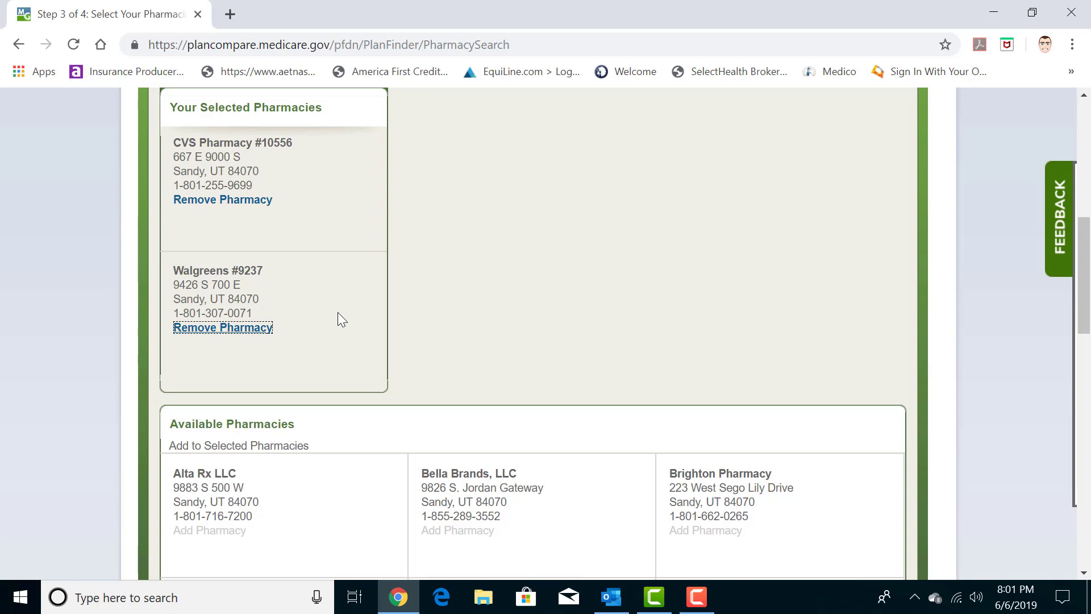
left_click(236, 336)
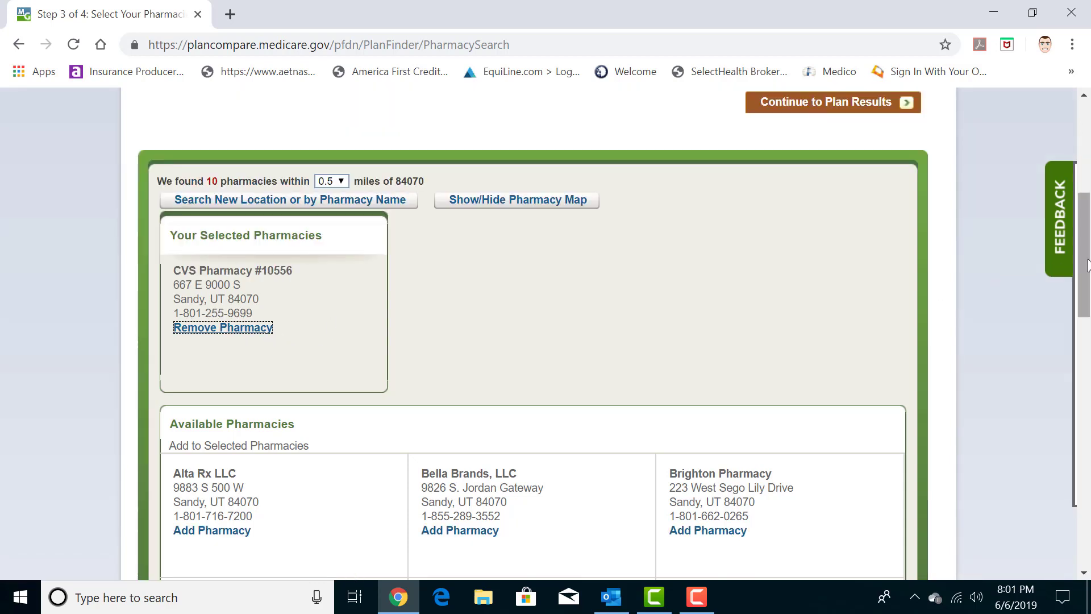
scroll(926, 410, "down", 6)
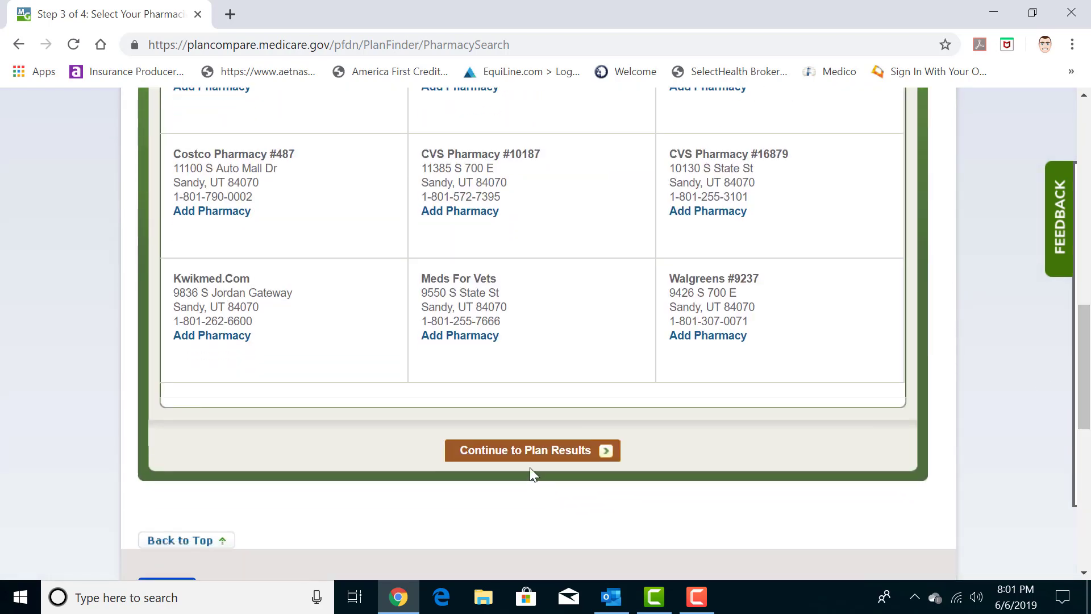
left_click(524, 454)
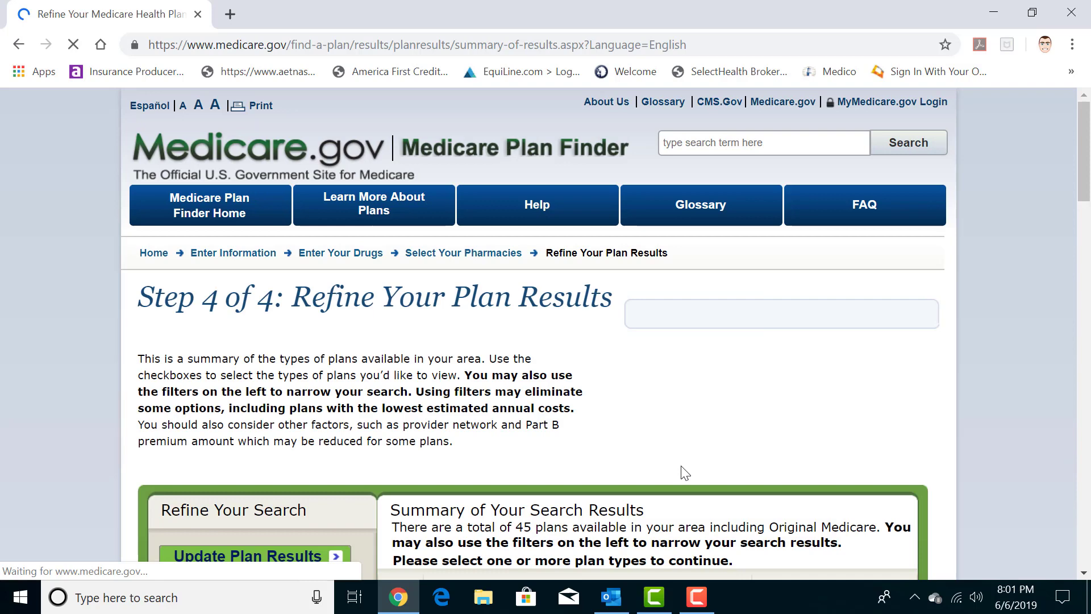
Choose Prescription Drug Plans (with Original Medicare), 26 available, and continue to results.
scroll(948, 272, "down", 2)
scroll(1088, 278, "down", 3)
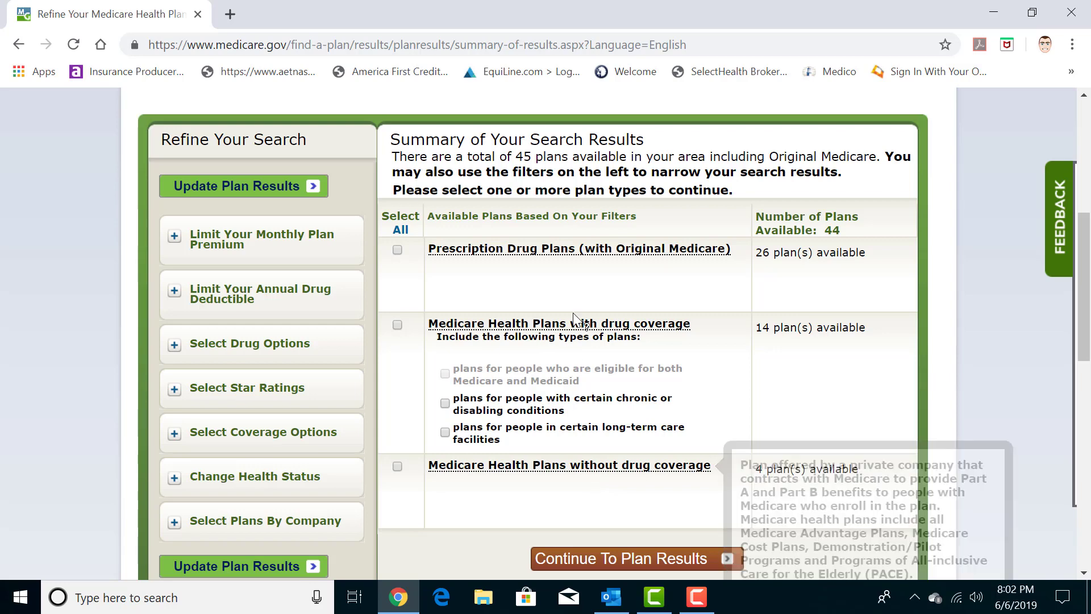
left_click(397, 250)
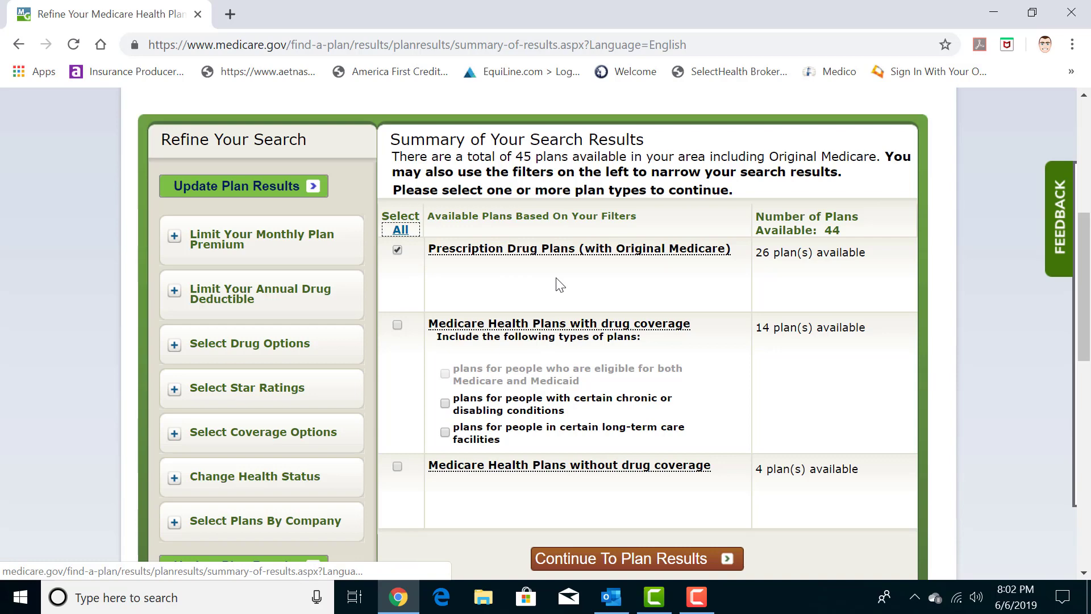
left_click(625, 559)
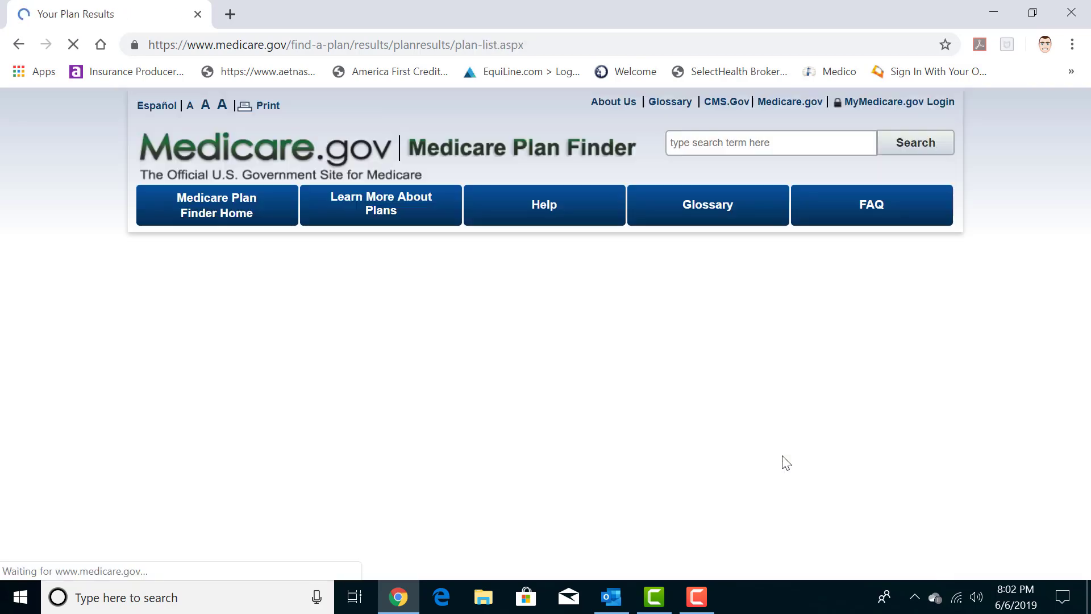
Scroll to the 26 drug plans for 84070, led by WellCare Value Script at $15.50.
scroll(991, 324, "down", 3)
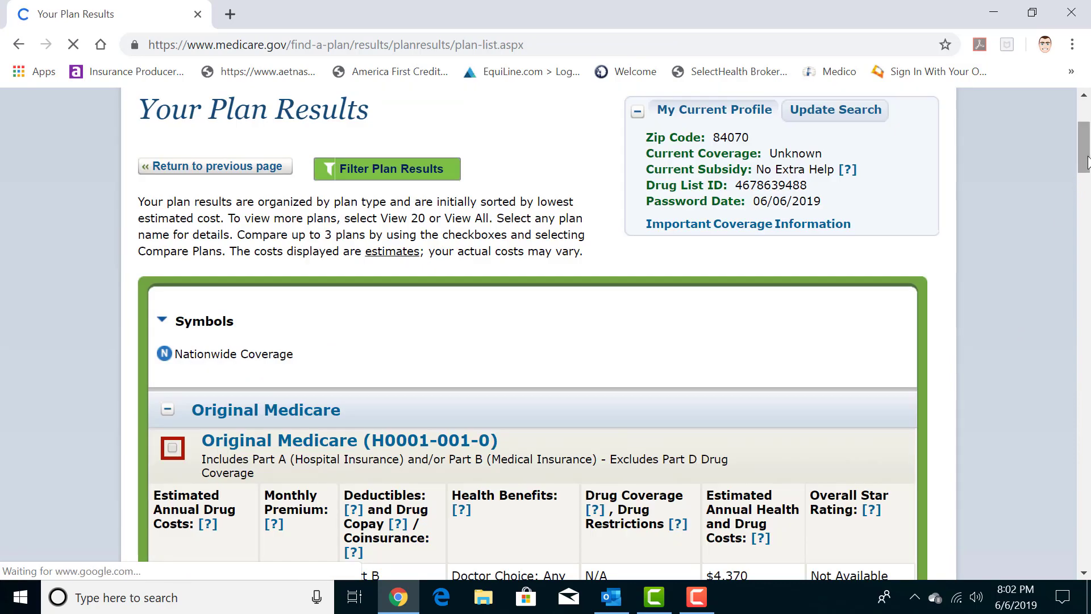
left_click_drag(1086, 162, 1086, 187)
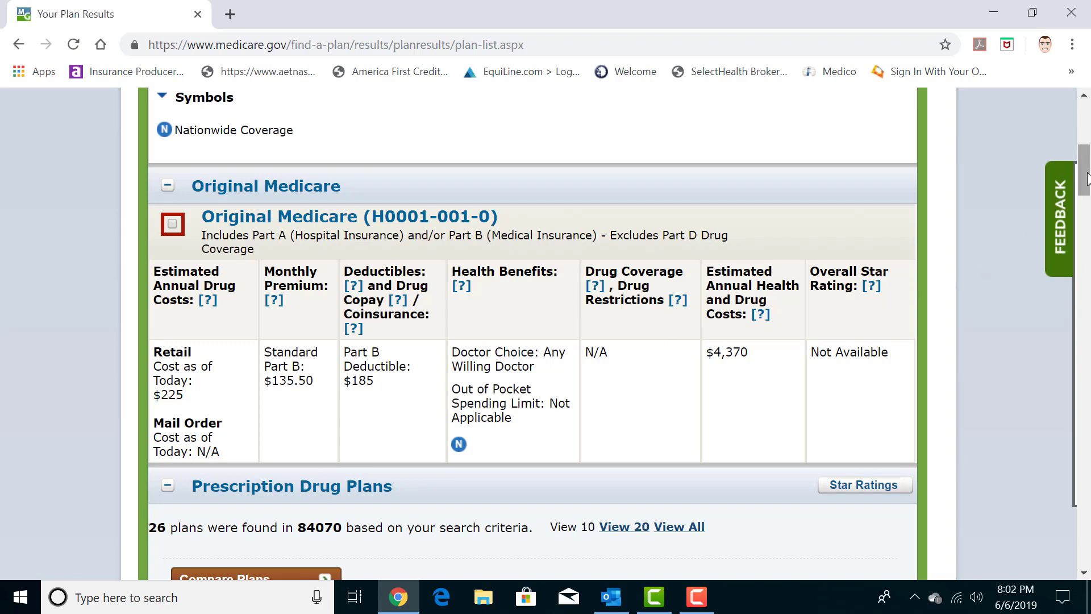
left_click_drag(1088, 183, 1088, 223)
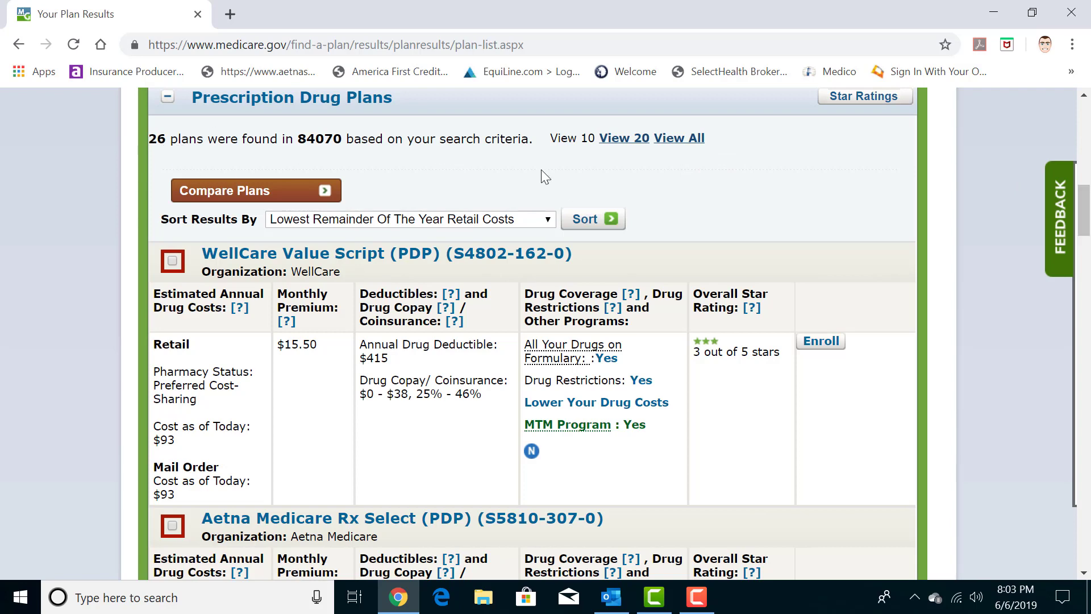
scroll(532, 334, "down", 1)
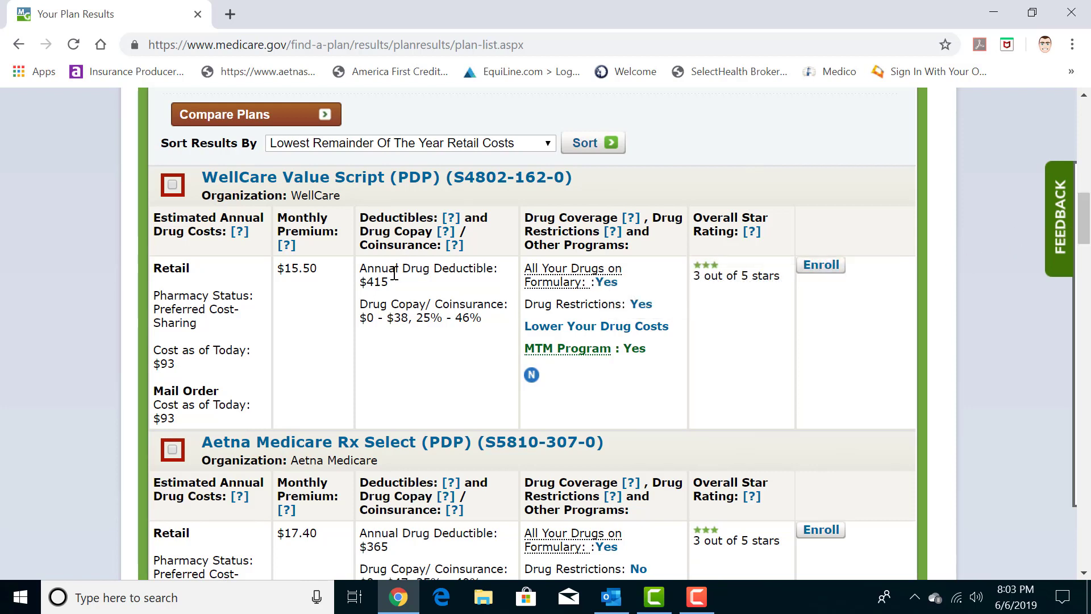
Tick compare boxes for WellCare Value Script, Aetna Medicare Rx Select and Express Scripts Medicare - Saver.
left_click(173, 185)
scroll(1085, 575, "down", 3)
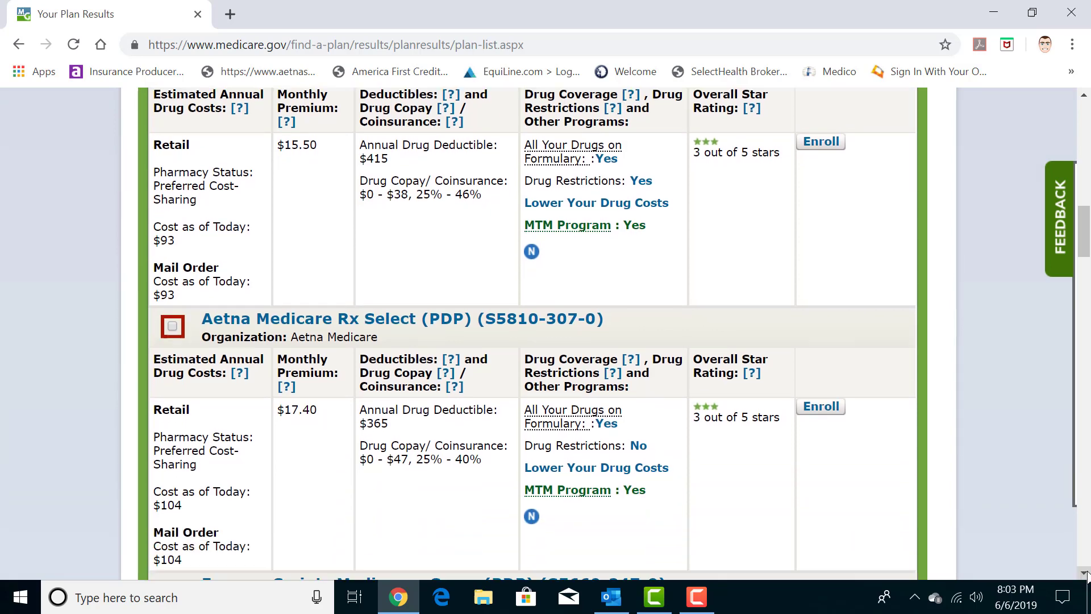
scroll(1085, 575, "down", 2)
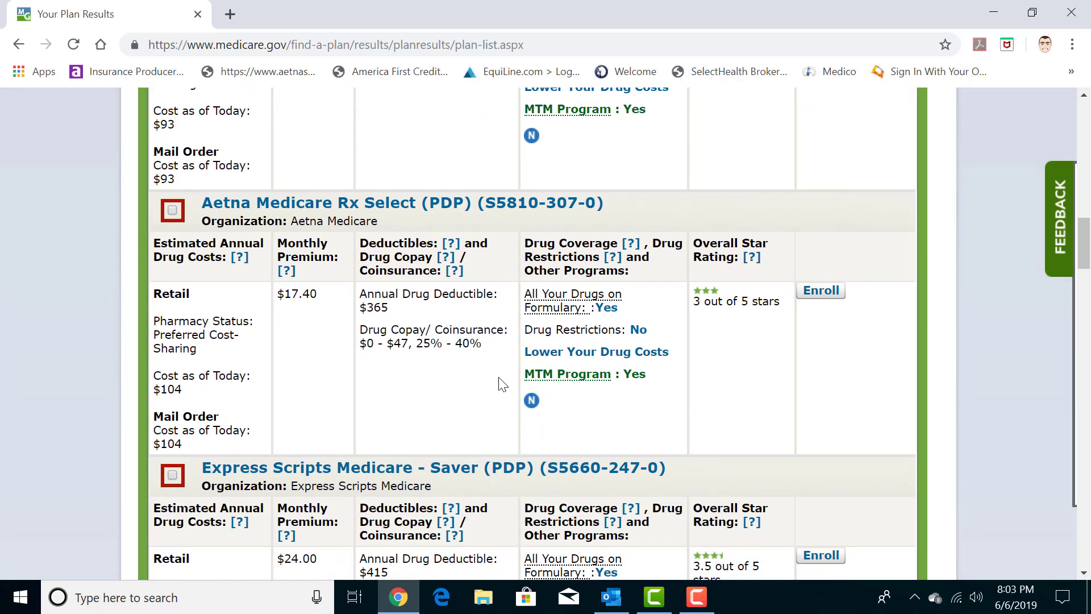
left_click(172, 211)
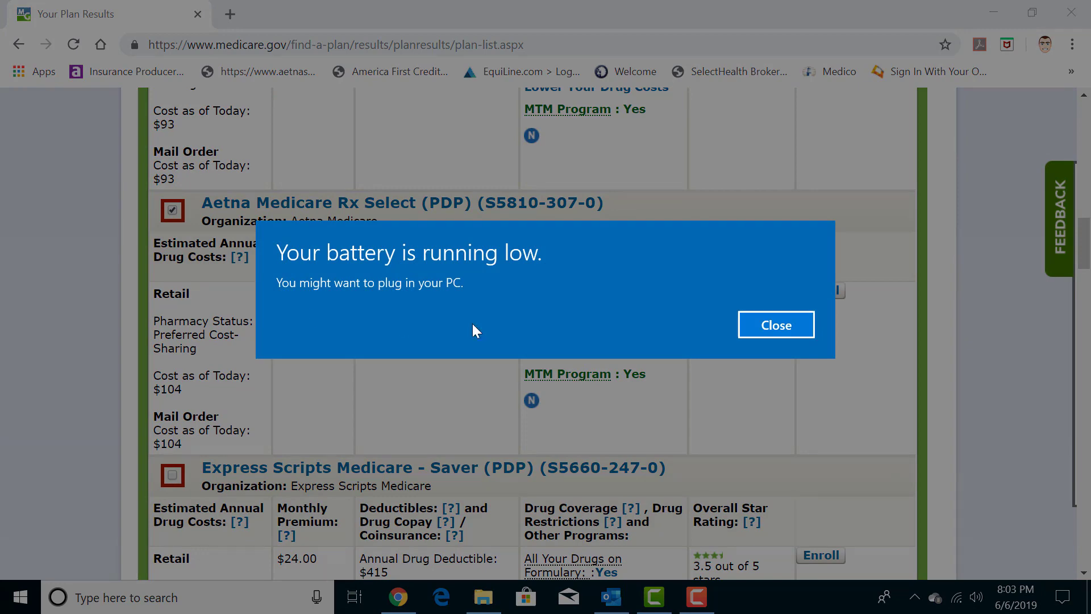
left_click(753, 326)
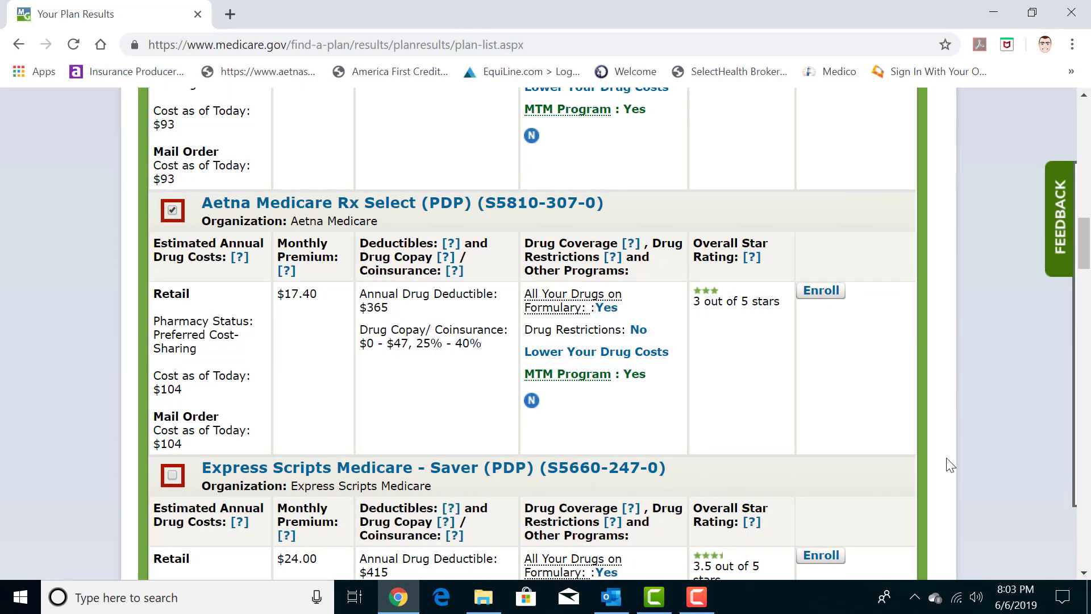
left_click(1083, 574)
scroll(1084, 575, "down", 1)
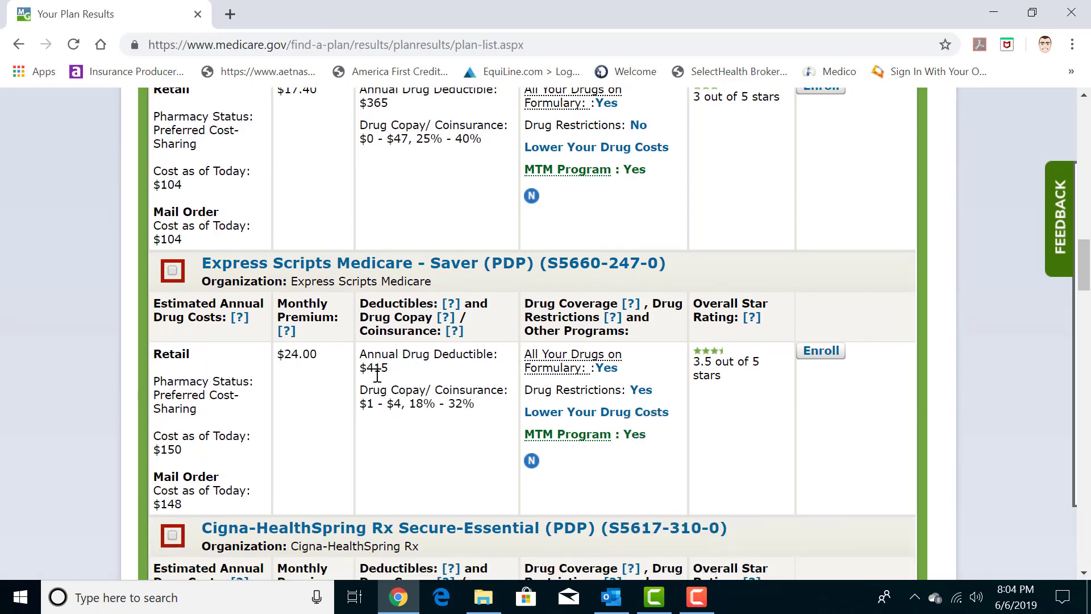
left_click(173, 271)
left_click_drag(1084, 284, 1084, 198)
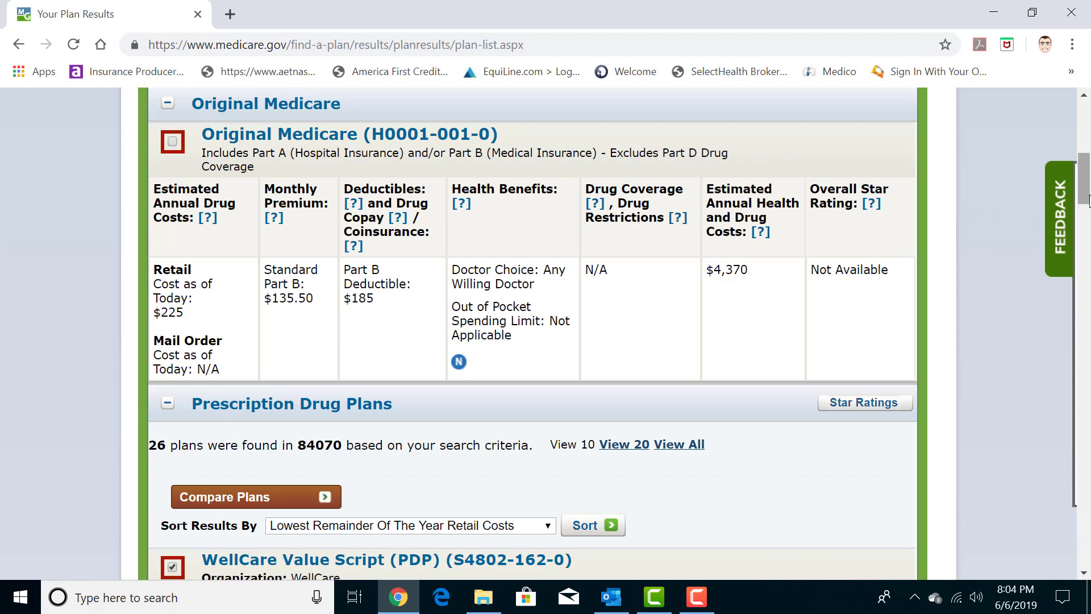
scroll(1087, 208, "down", 2)
scroll(1087, 208, "down", 2)
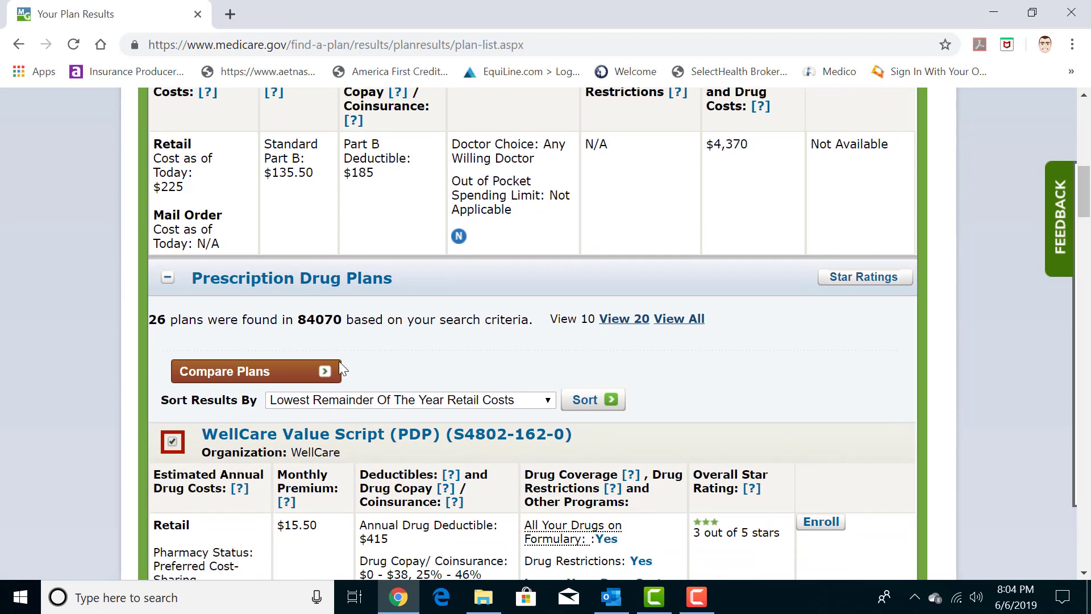
Compare the three checked plans, showing premiums of $15.50, $24.00 and $17.40.
left_click(247, 375)
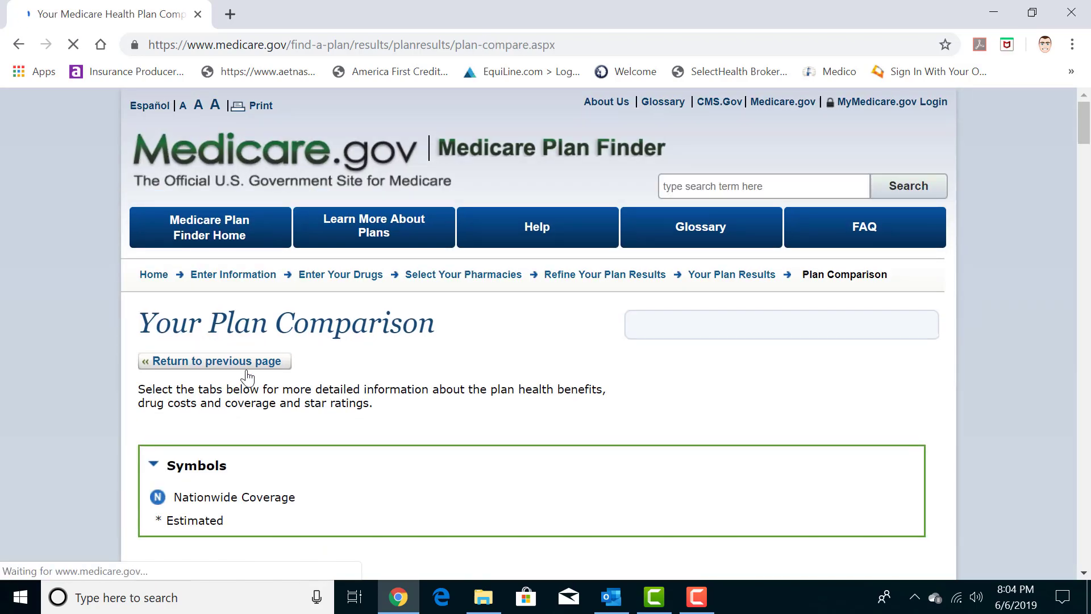
scroll(247, 377, "down", 4)
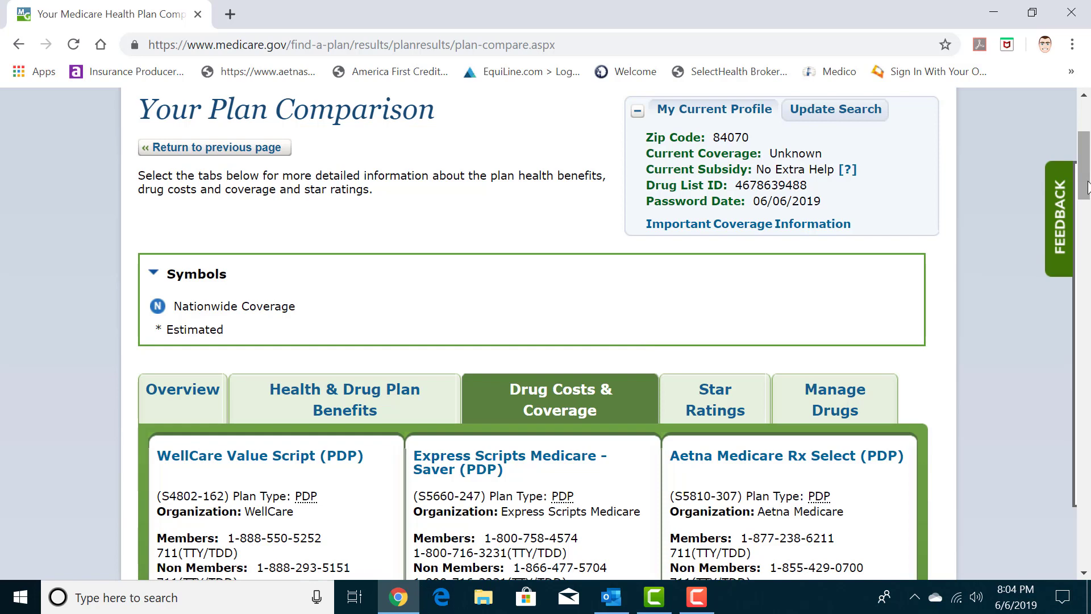
scroll(844, 178, "down", 4)
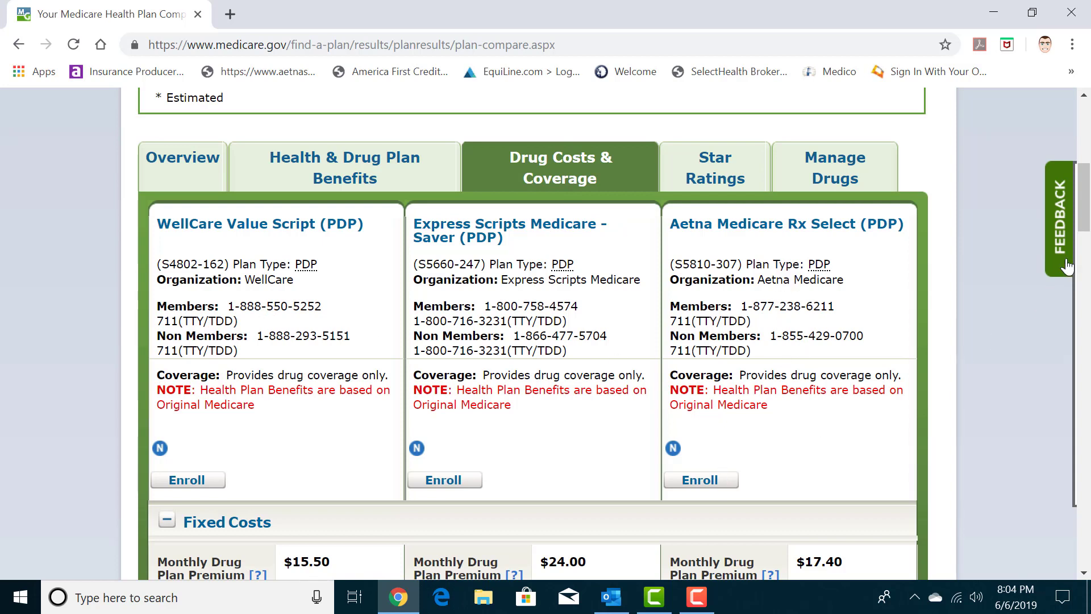
left_click_drag(1087, 206, 1088, 211)
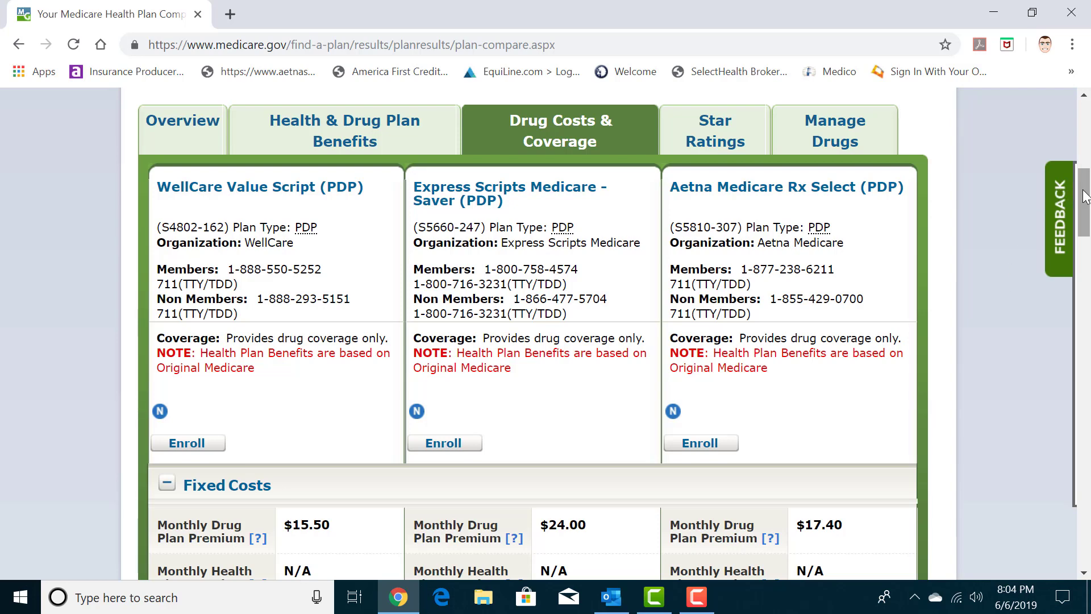
left_click_drag(1085, 196, 1085, 204)
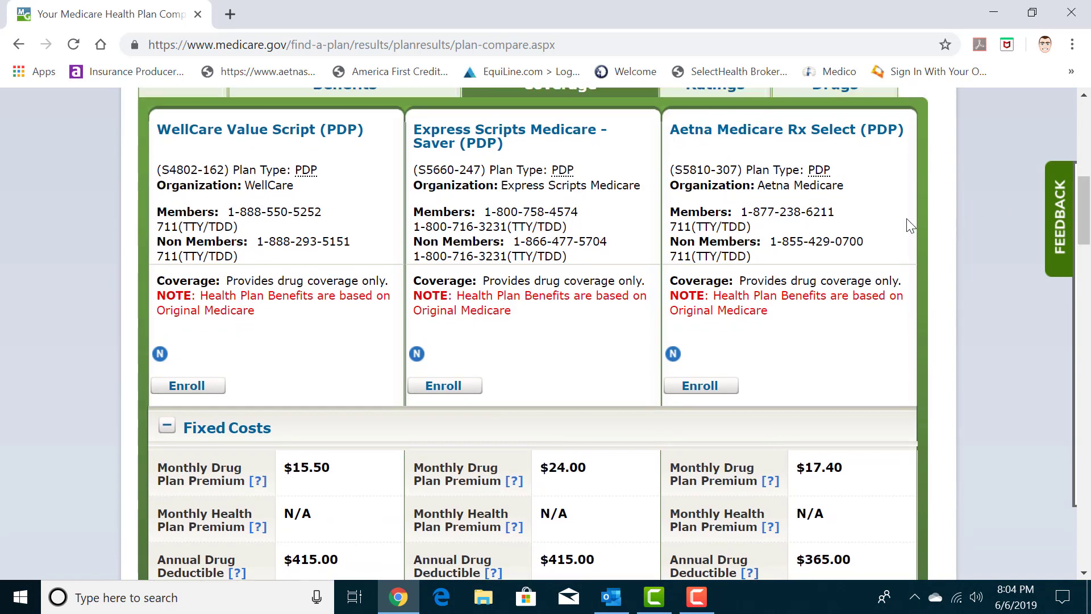
left_click(1077, 224)
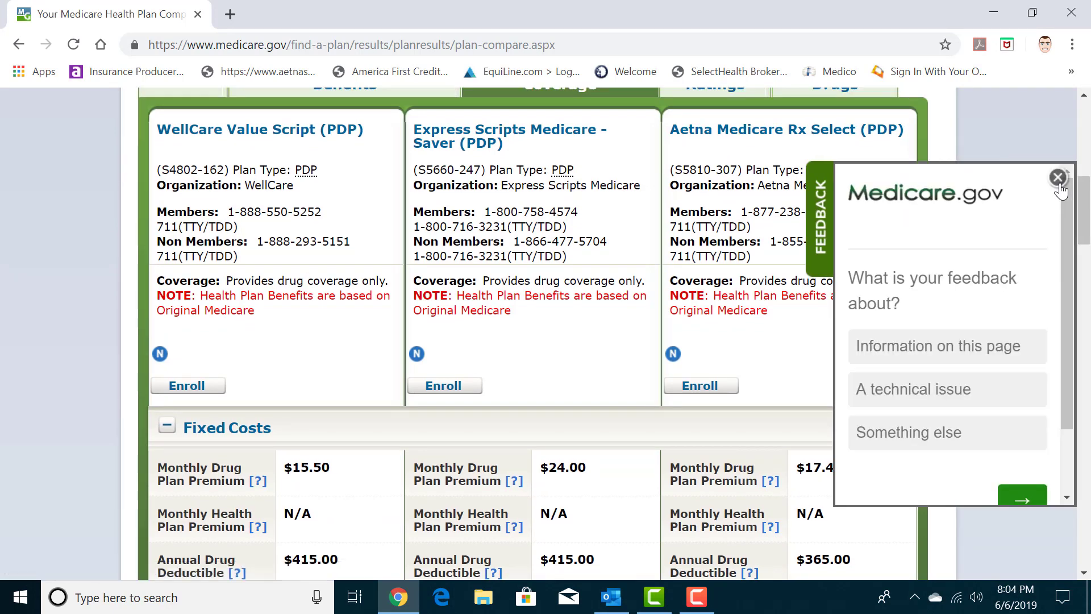
left_click(1058, 179)
left_click_drag(1085, 210, 1085, 256)
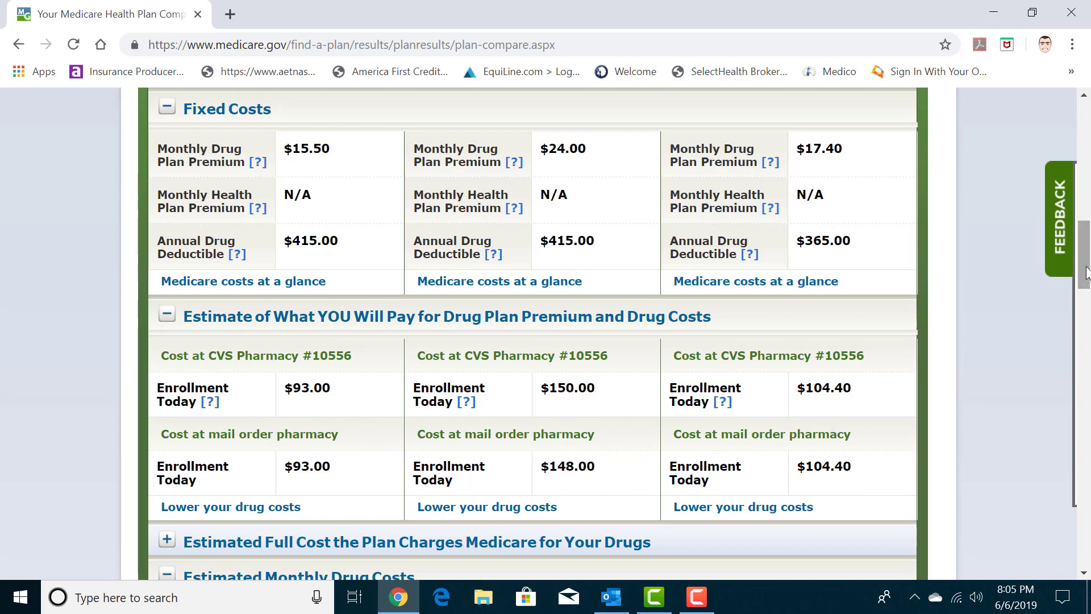
scroll(1077, 275, "down", 4)
scroll(1077, 274, "down", 5)
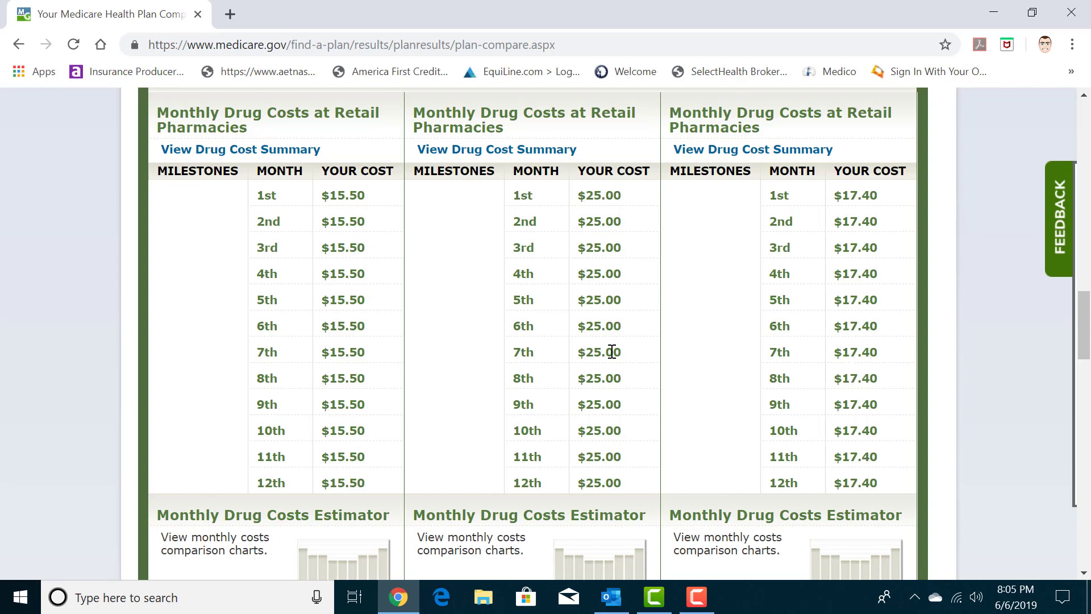
left_click_drag(1088, 300, 1088, 382)
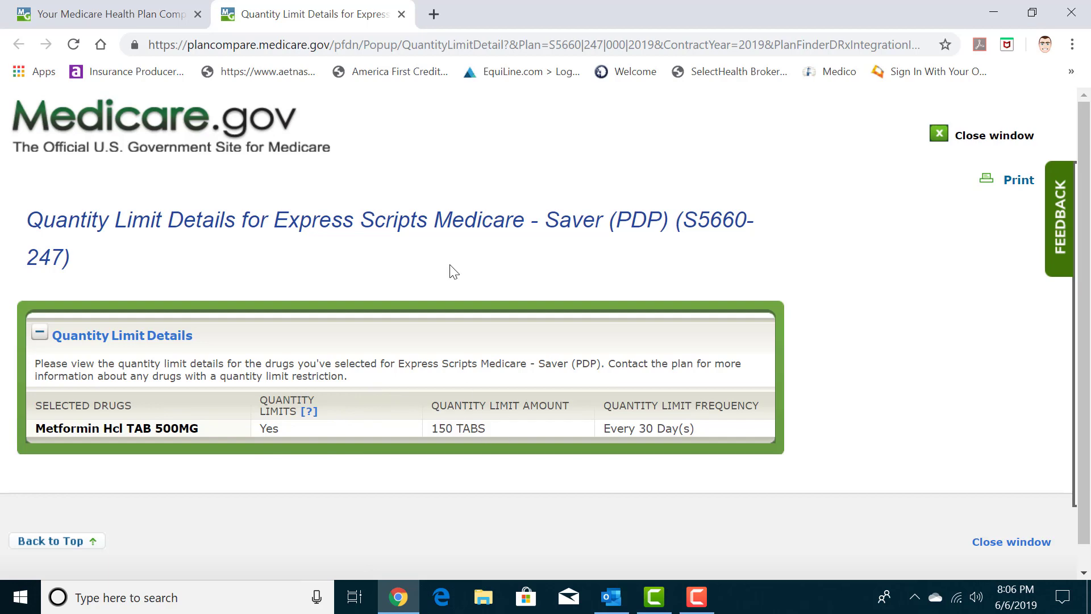
left_click(402, 14)
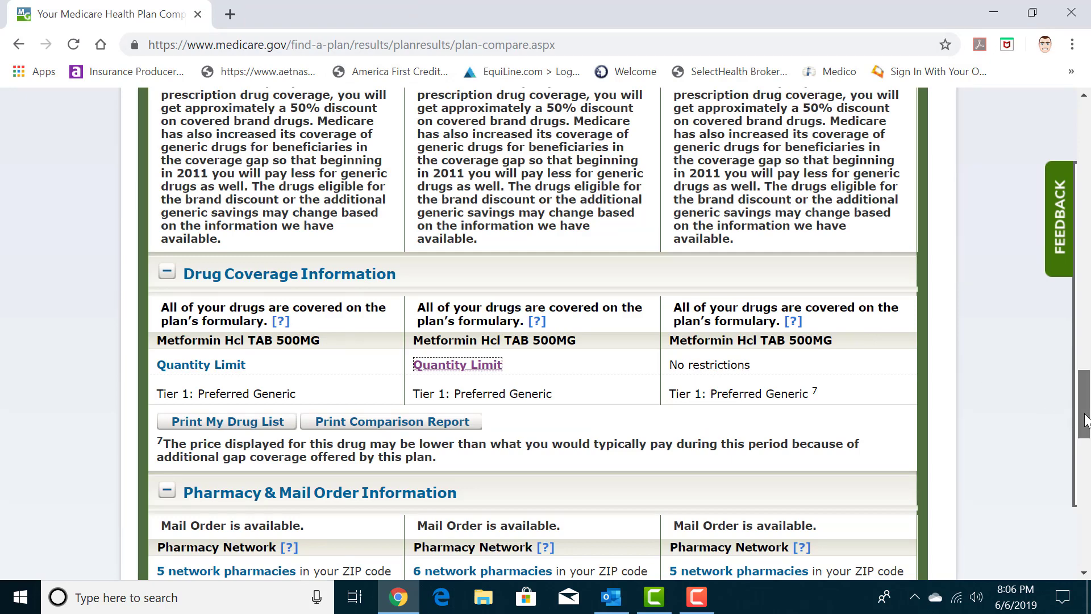
left_click_drag(1084, 420, 1084, 375)
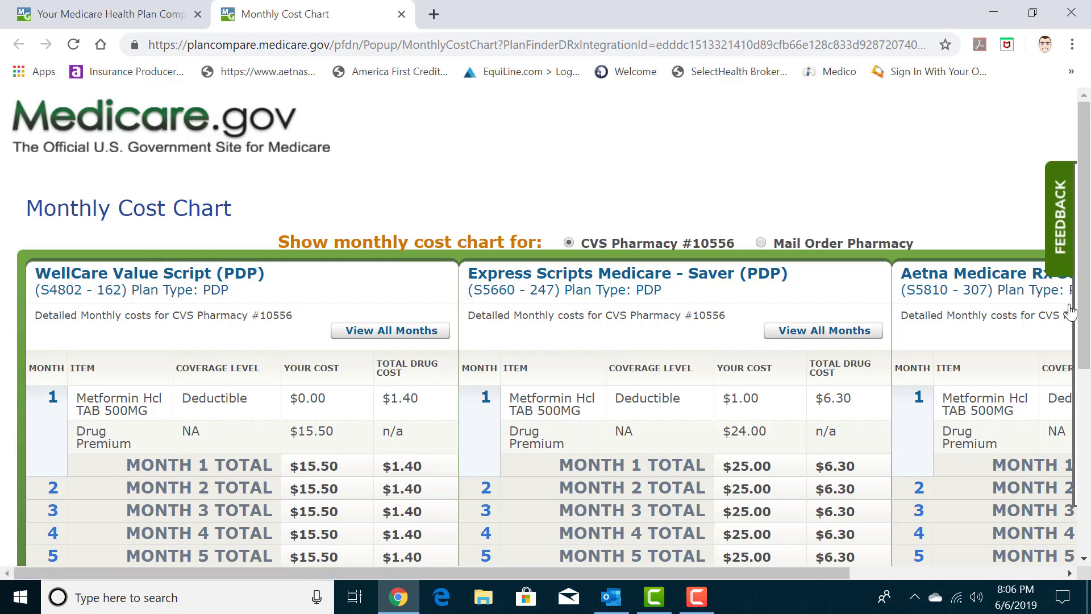
Review Metformin monthly costs at CVS #10556: WellCare $15.50, Express Scripts $25.00, Aetna $17.40.
left_click_drag(1089, 301, 1089, 372)
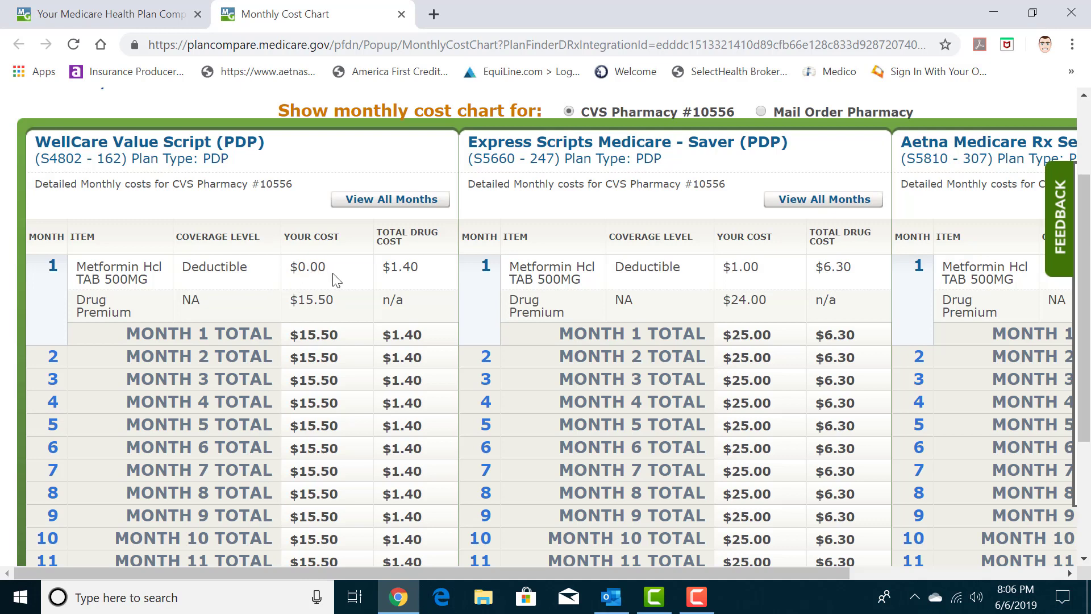
left_click_drag(334, 301, 291, 299)
left_click(342, 305)
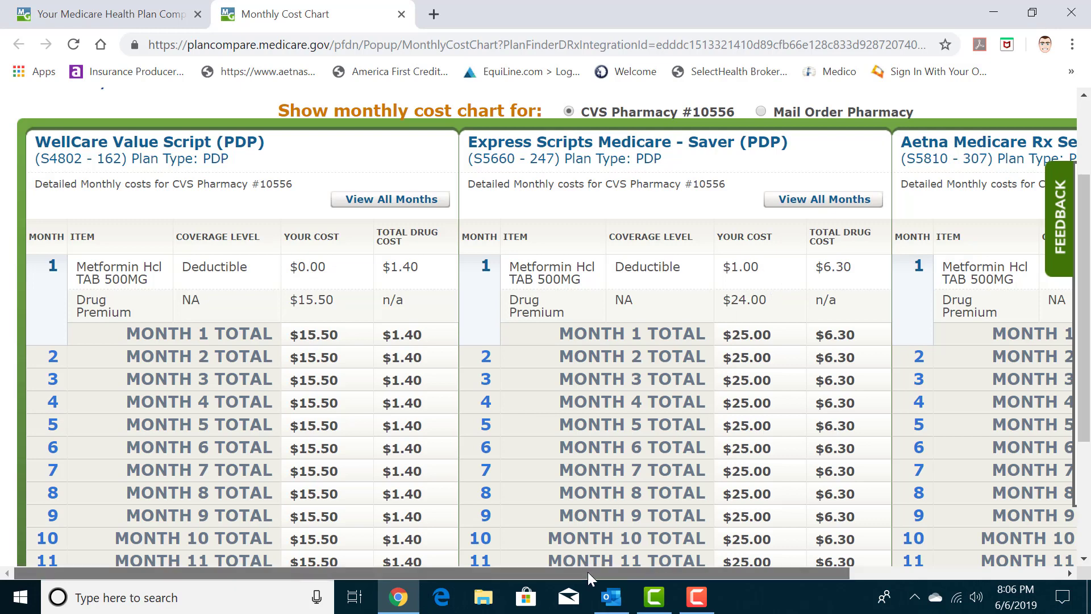
left_click_drag(587, 572, 843, 591)
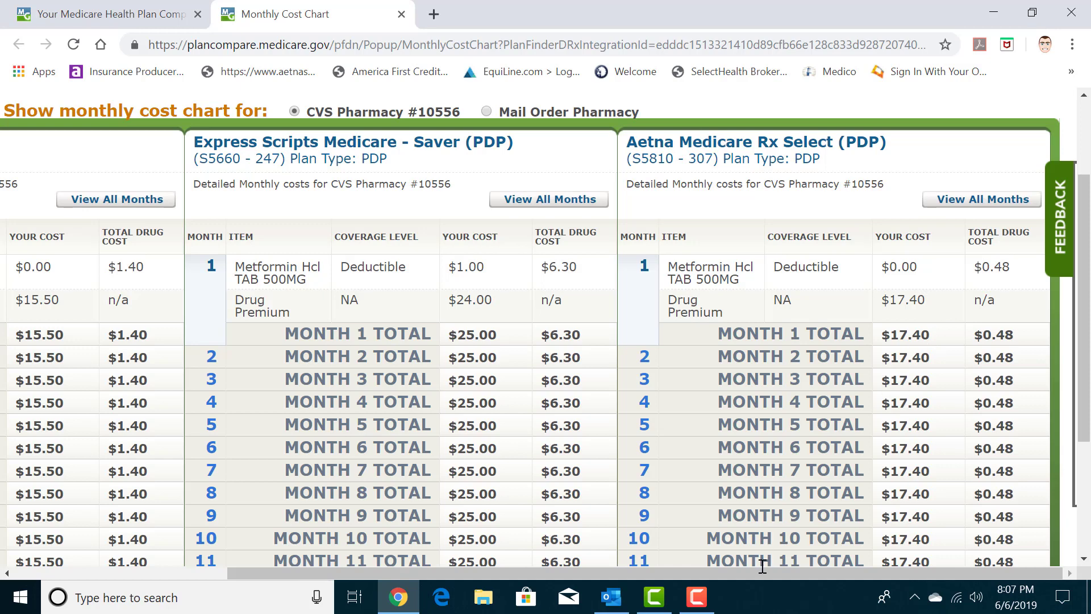
left_click_drag(761, 570, 500, 574)
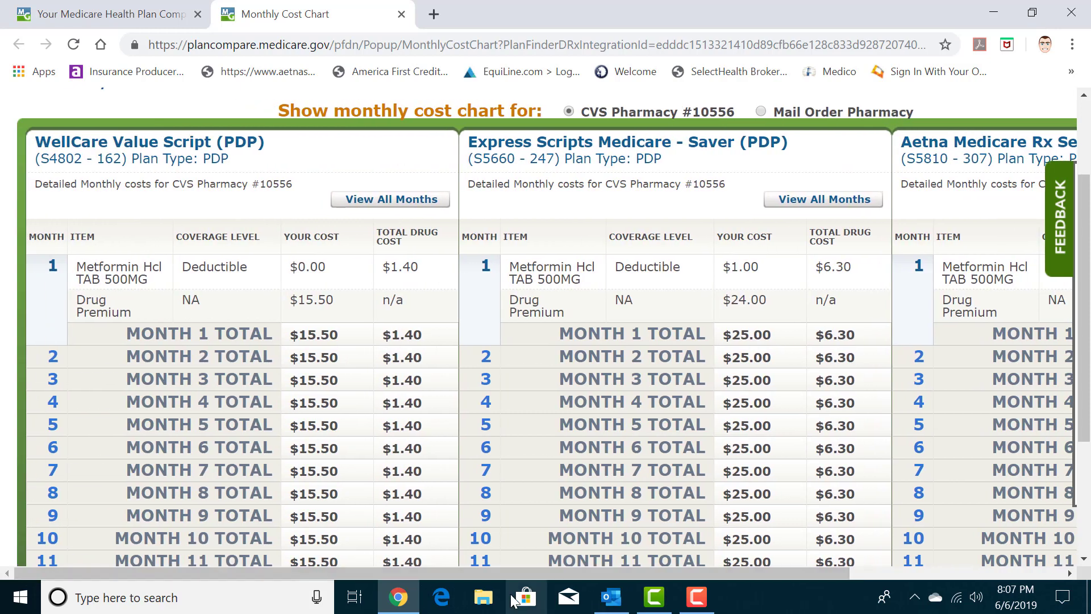